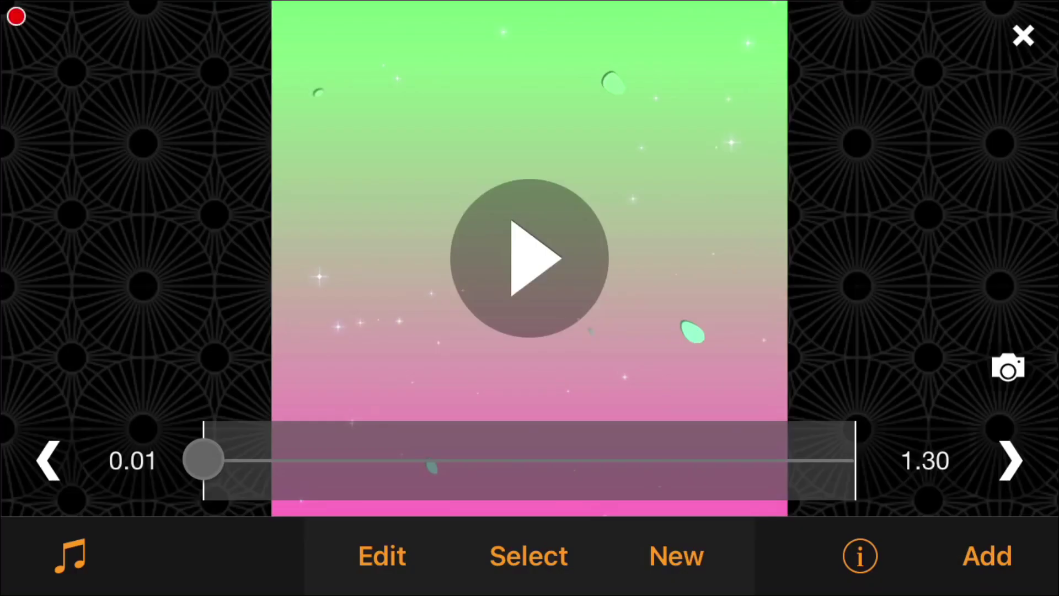
Create a new Multi-Layer edit with the slime clip as layer 1 and the mirror-selfie clip as layer 2.
left_click(722, 553)
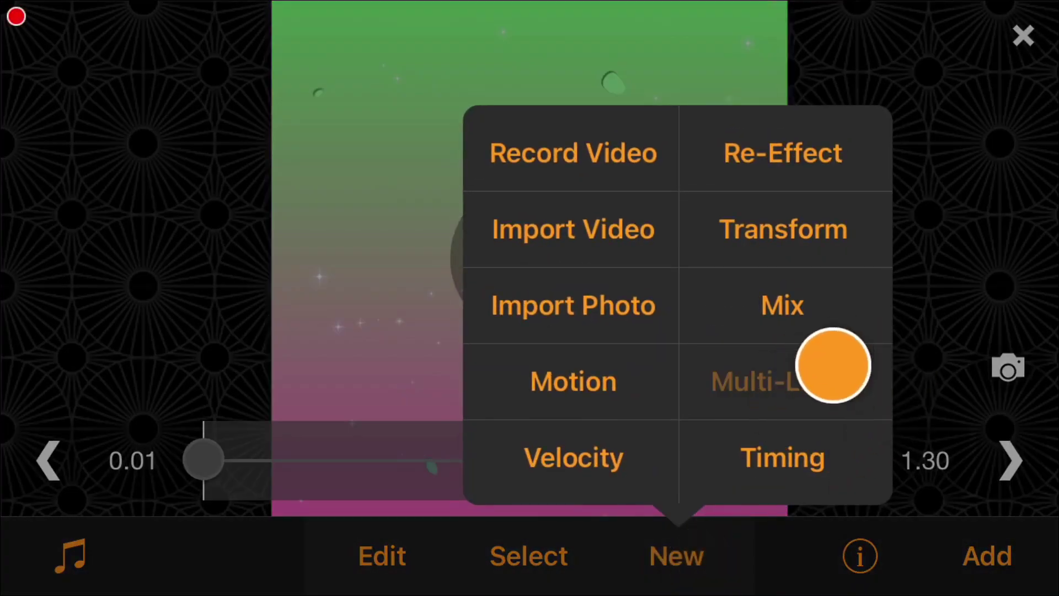
left_click(833, 365)
left_click(39, 215)
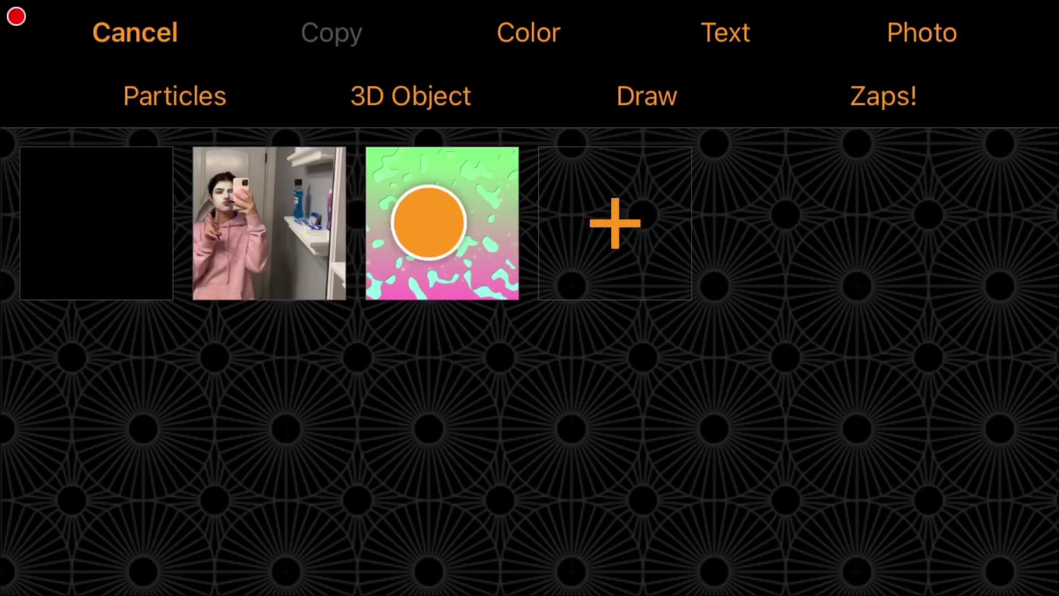
left_click(428, 222)
left_click(704, 200)
left_click(118, 213)
left_click(256, 270)
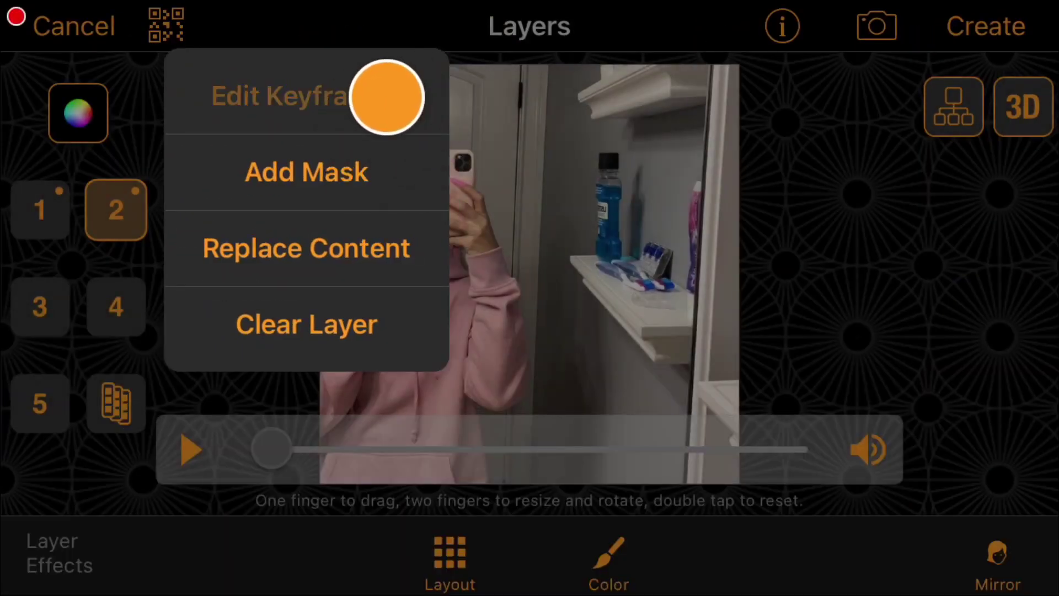
Keyframe layer 2's size at 65% later in the clip and 0% at the start.
left_click(386, 97)
left_click_drag(434, 454, 601, 501)
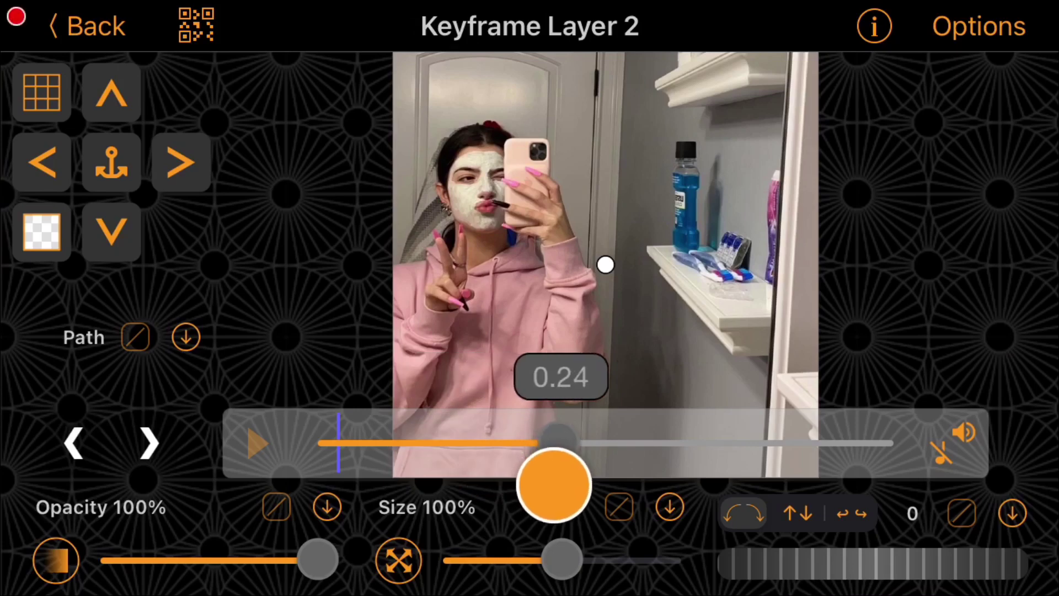
left_click_drag(562, 560, 527, 560)
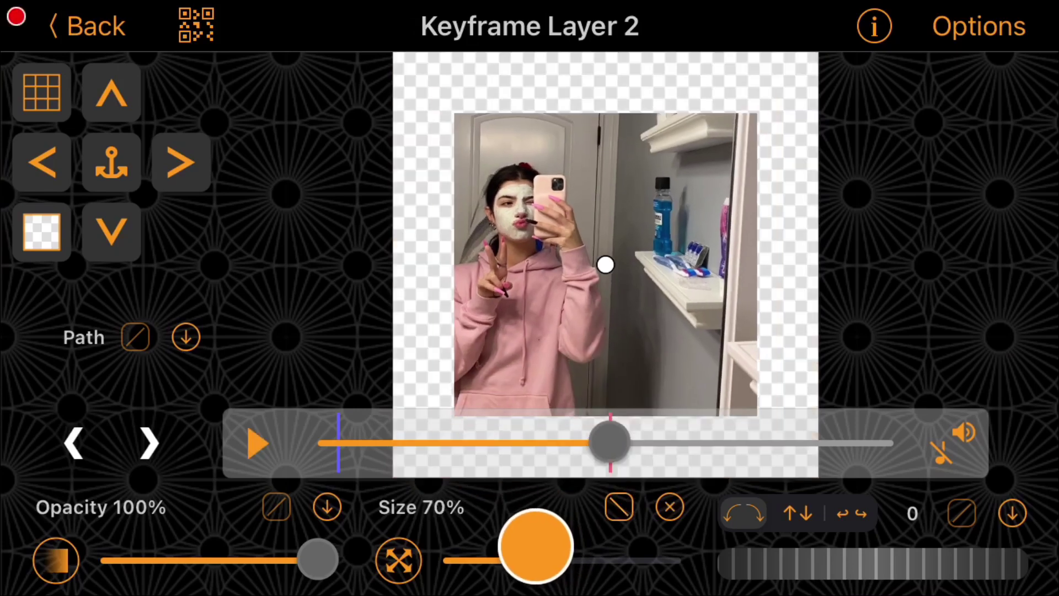
left_click_drag(610, 441, 350, 472)
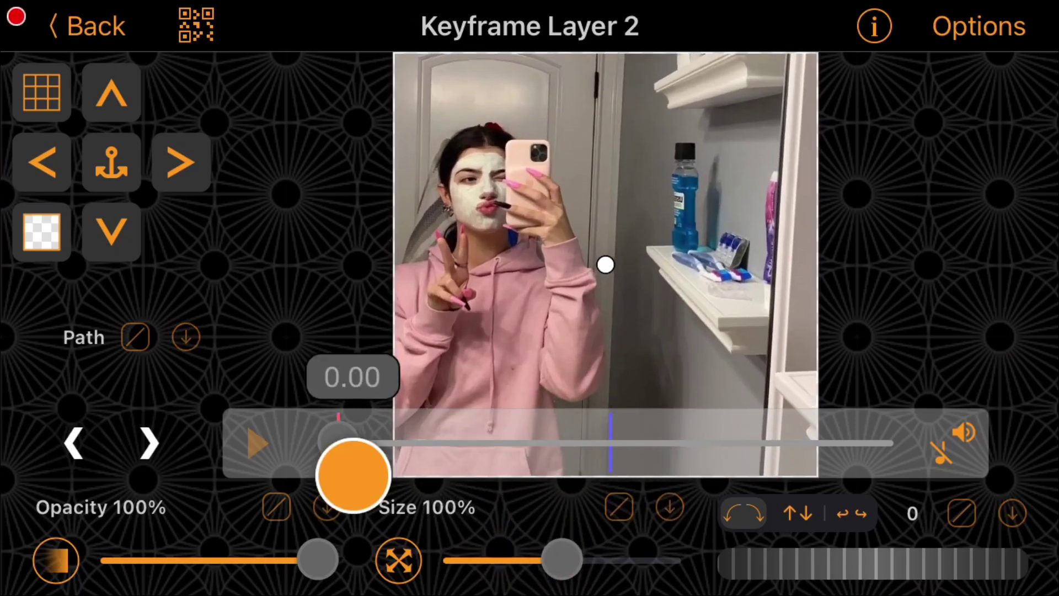
left_click_drag(560, 557, 355, 554)
left_click_drag(338, 441, 584, 549)
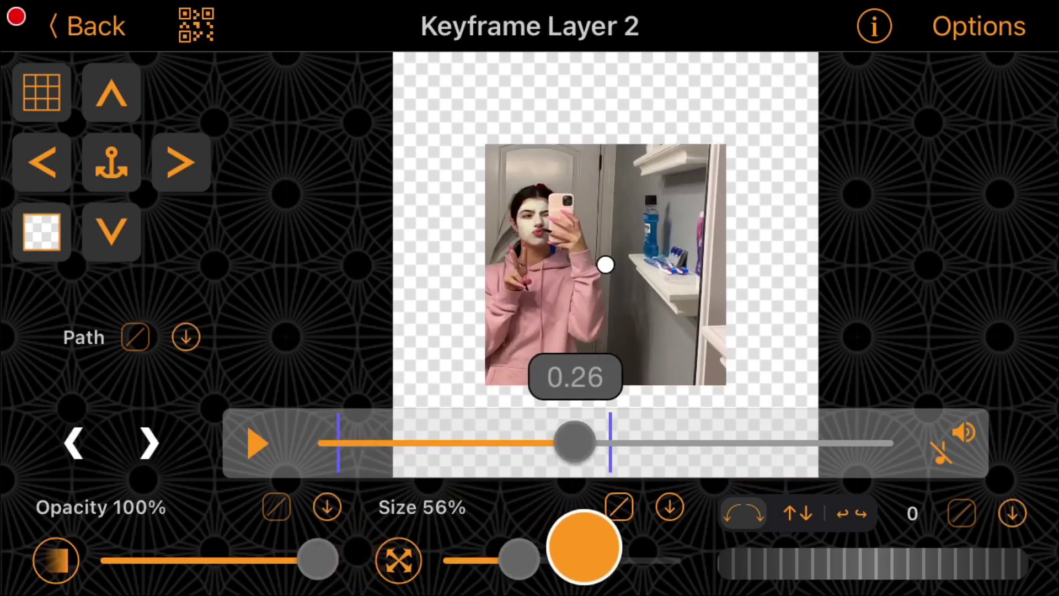
Give the size change an S-curve ease, then play back the growing animation.
left_click(619, 506)
left_click_drag(693, 315, 715, 323)
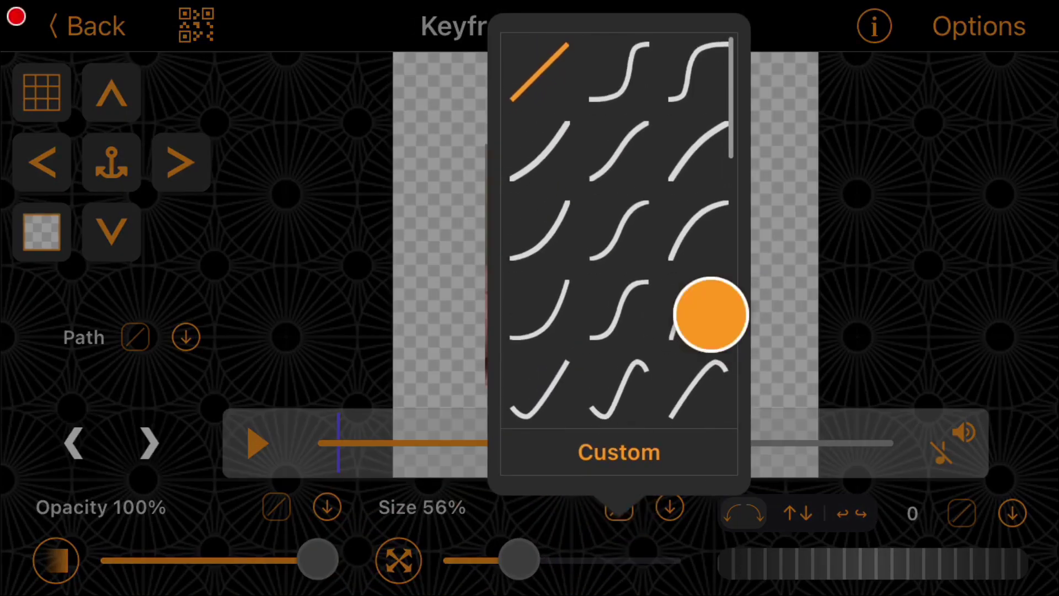
left_click(702, 314)
left_click(934, 296)
left_click_drag(574, 440, 258, 516)
left_click(255, 443)
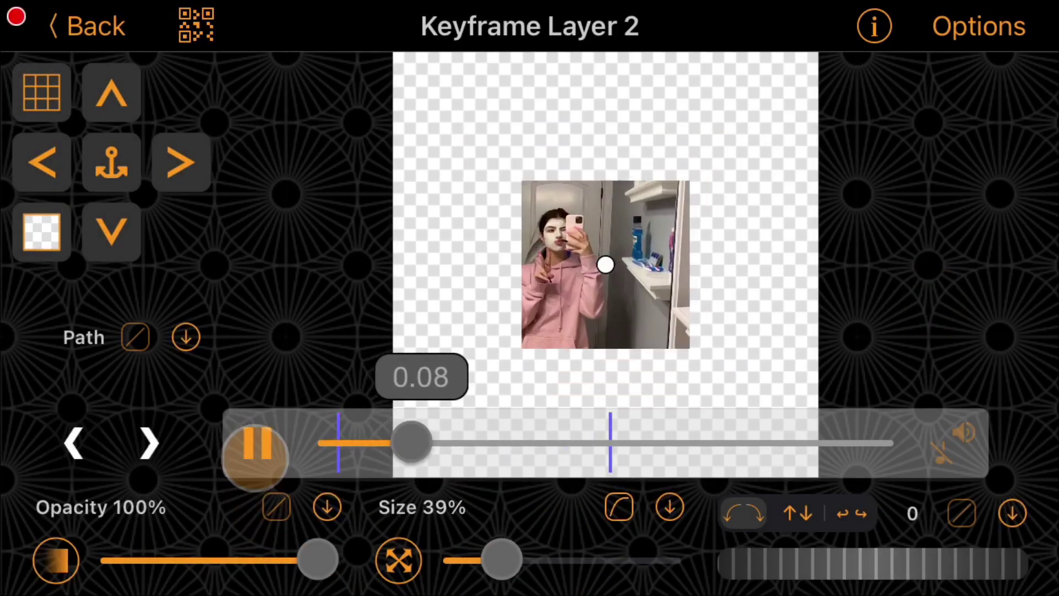
mouse_move(544, 441)
left_mouse_down()
mouse_move(513, 489)
mouse_move(222, 515)
left_mouse_up()
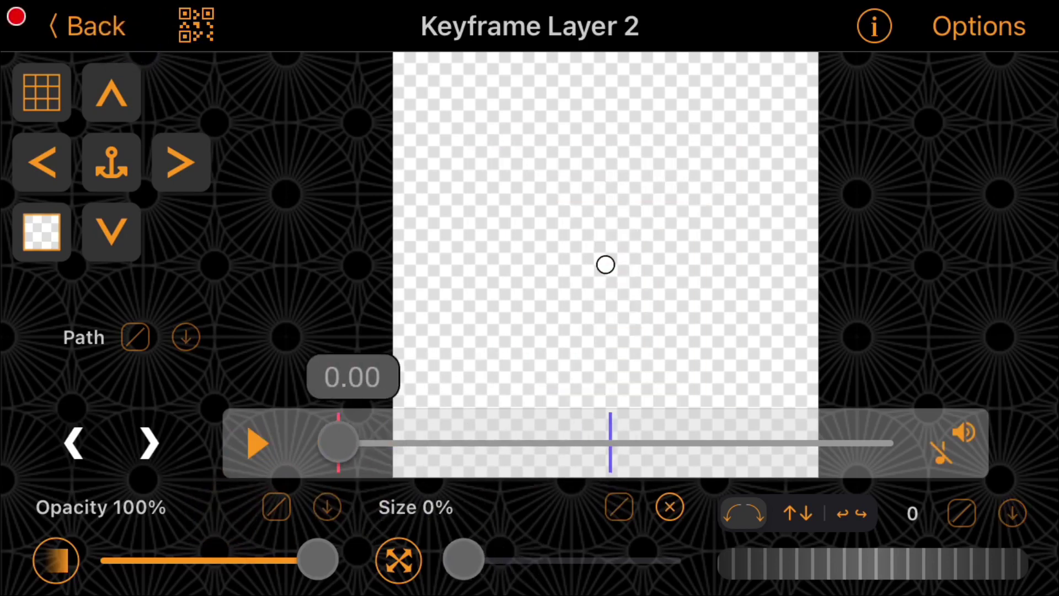
left_click(89, 26)
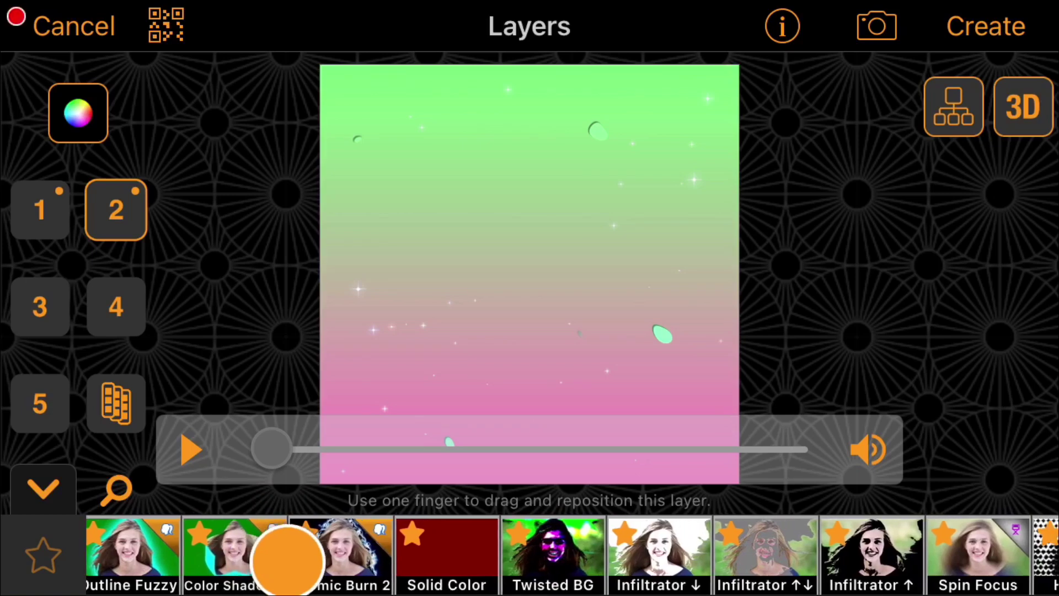
Apply Color Shadow 1 to the selfie layer and spread the shadow further out.
left_click(249, 563)
left_click_drag(271, 448, 520, 446)
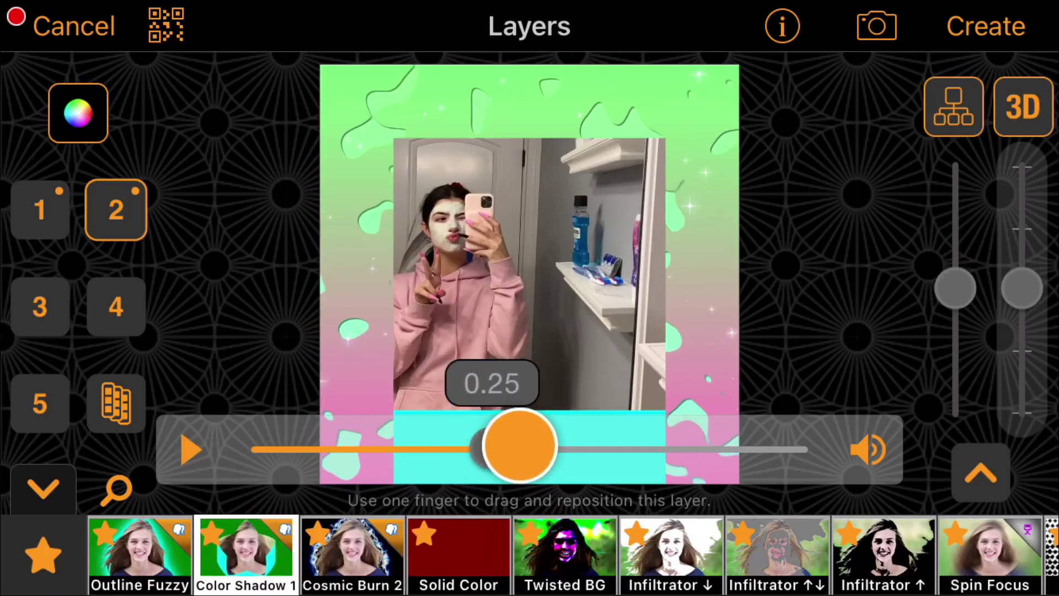
left_click_drag(1023, 288, 1033, 314)
mouse_move(957, 277)
left_mouse_down()
mouse_move(1004, 271)
mouse_move(1033, 564)
left_mouse_up()
Make the shadow colour black and semi-transparent, then play back the effect.
left_click(1025, 168)
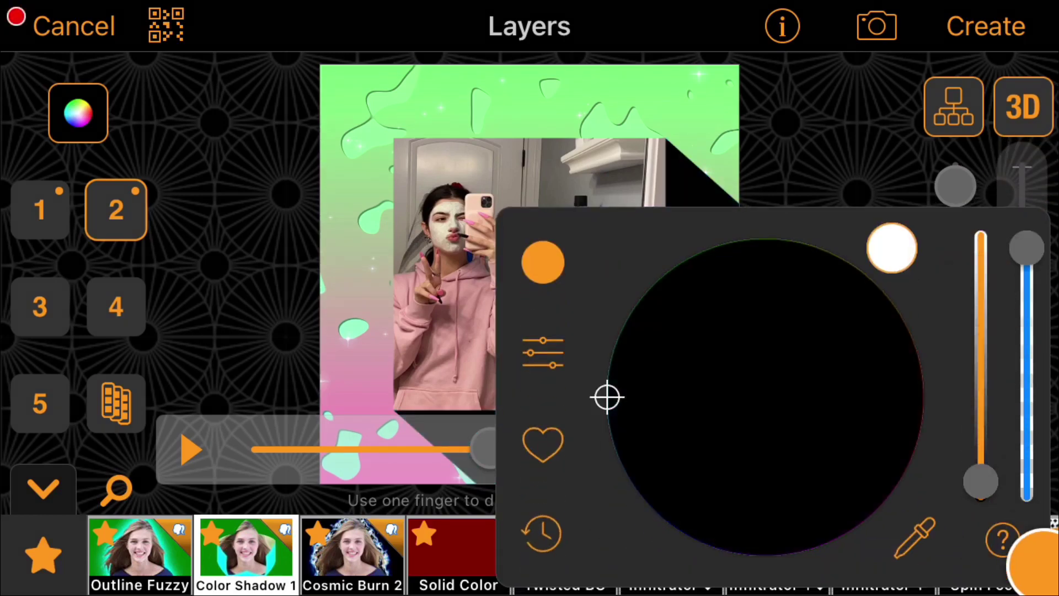
left_click_drag(1027, 243, 1033, 338)
left_click(776, 135)
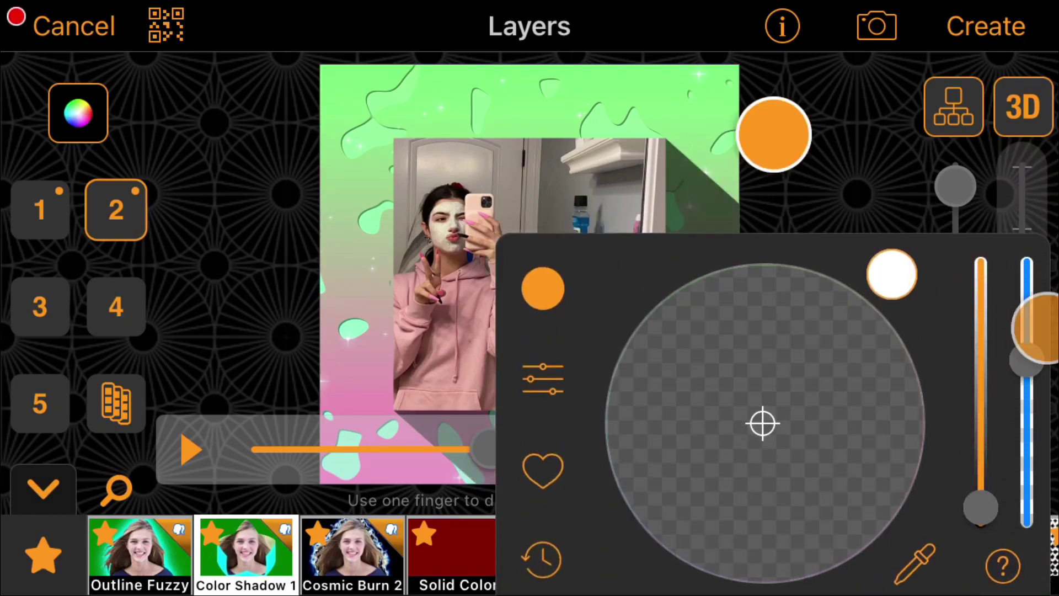
left_click_drag(449, 465, 72, 531)
left_click(168, 460)
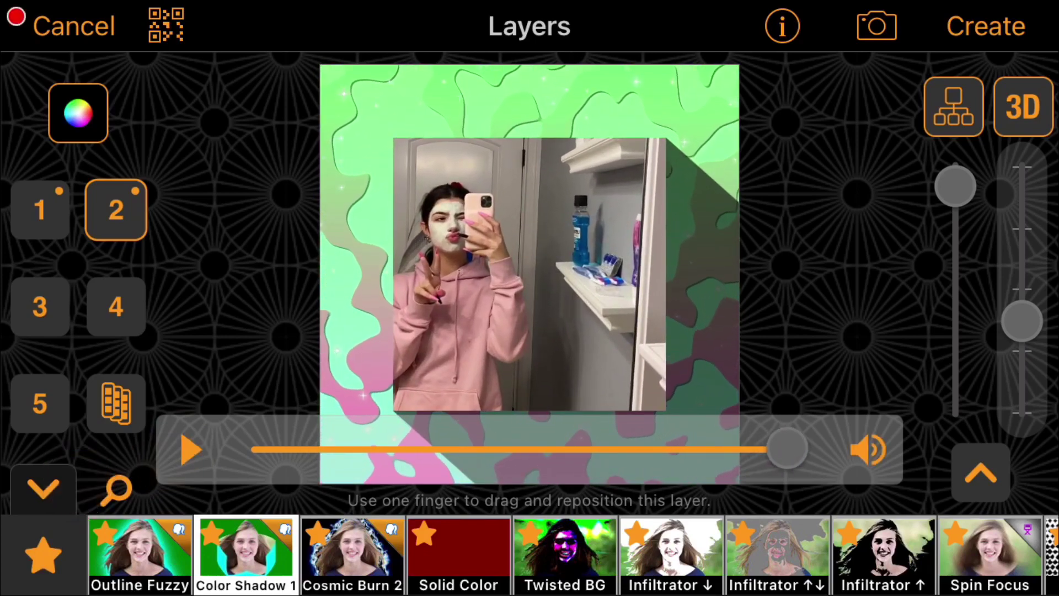
left_click(64, 484)
Show the transition effects, replay the layered preview, and open Edit Keyframes for layer 2.
left_click(459, 554)
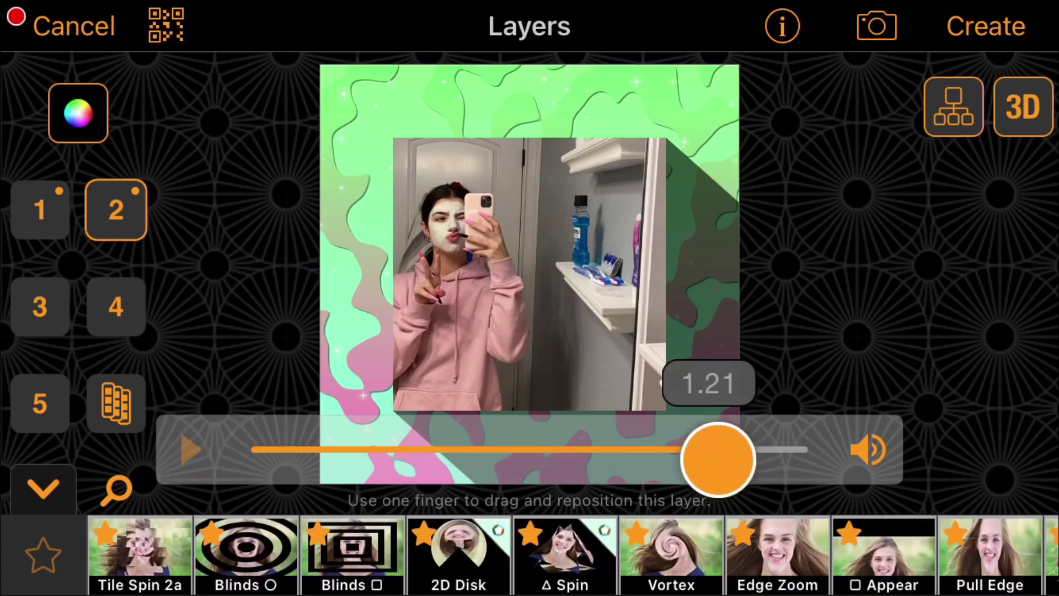
left_click_drag(718, 460, 114, 501)
left_click(194, 461)
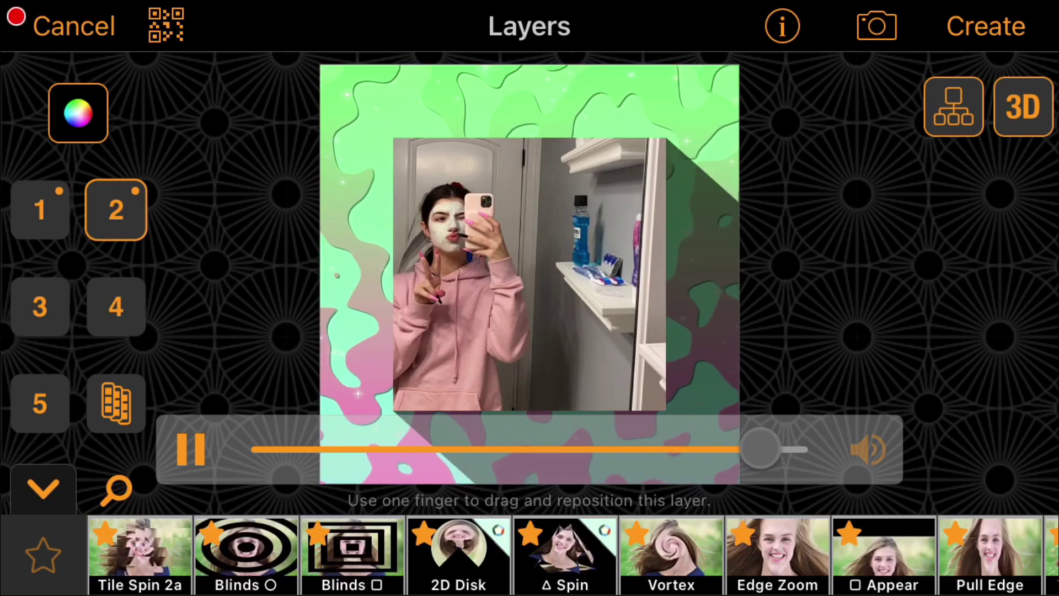
left_click(116, 210)
left_click(421, 104)
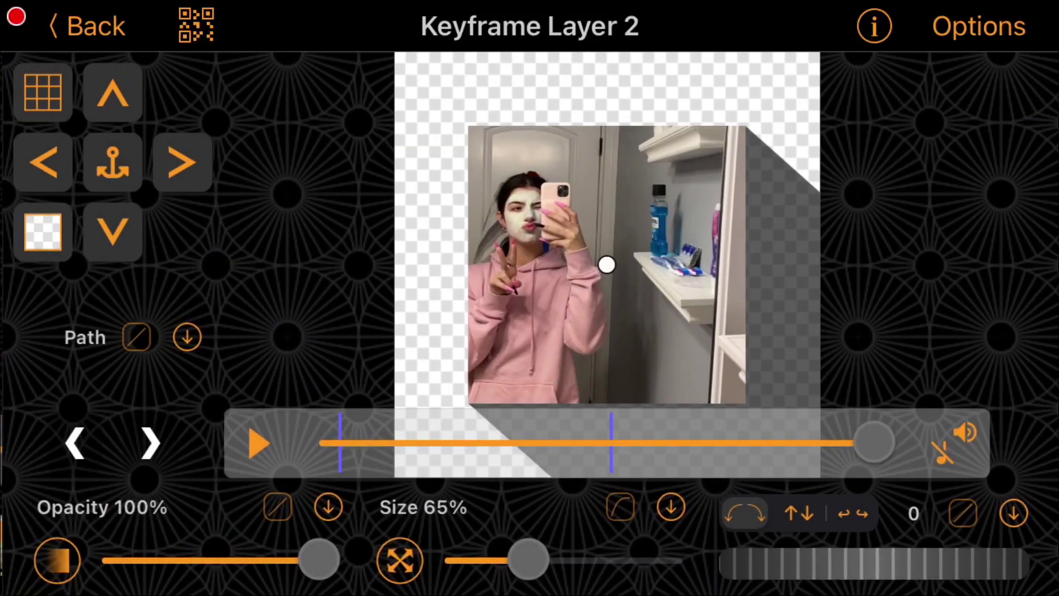
At the clip end, rotate the selfie and zoom it to 200% with an imported custom size curve.
left_click_drag(960, 560, 995, 560)
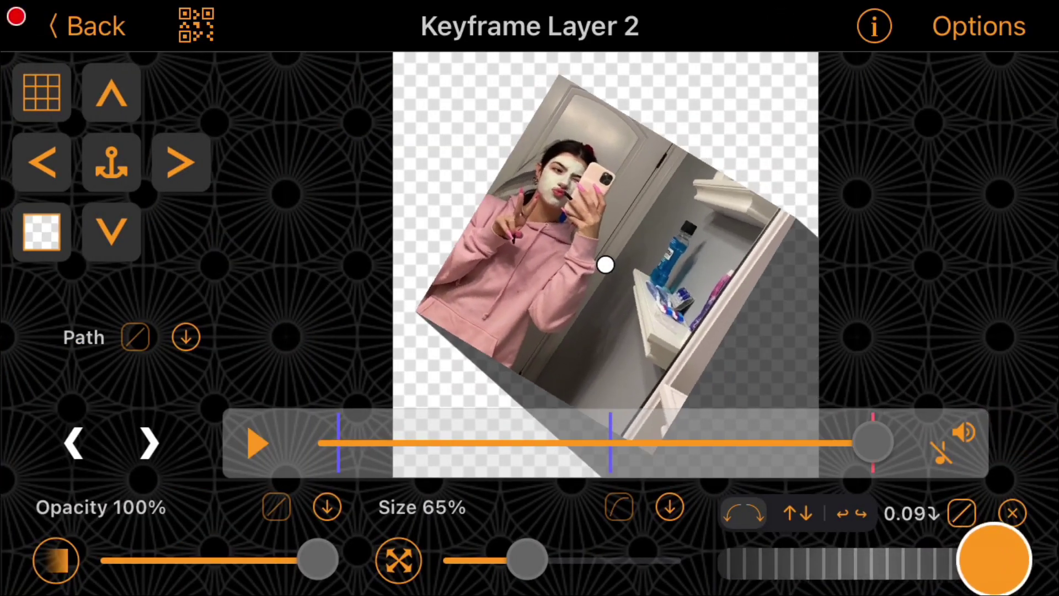
left_click_drag(556, 566, 719, 560)
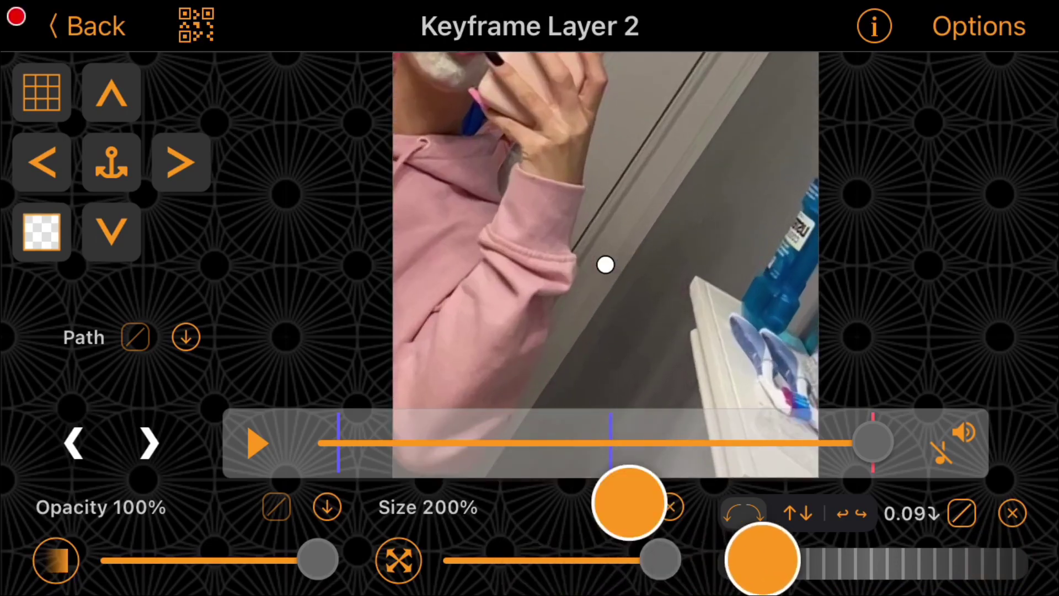
left_click(743, 513)
left_click(690, 432)
left_click(43, 552)
left_click(460, 439)
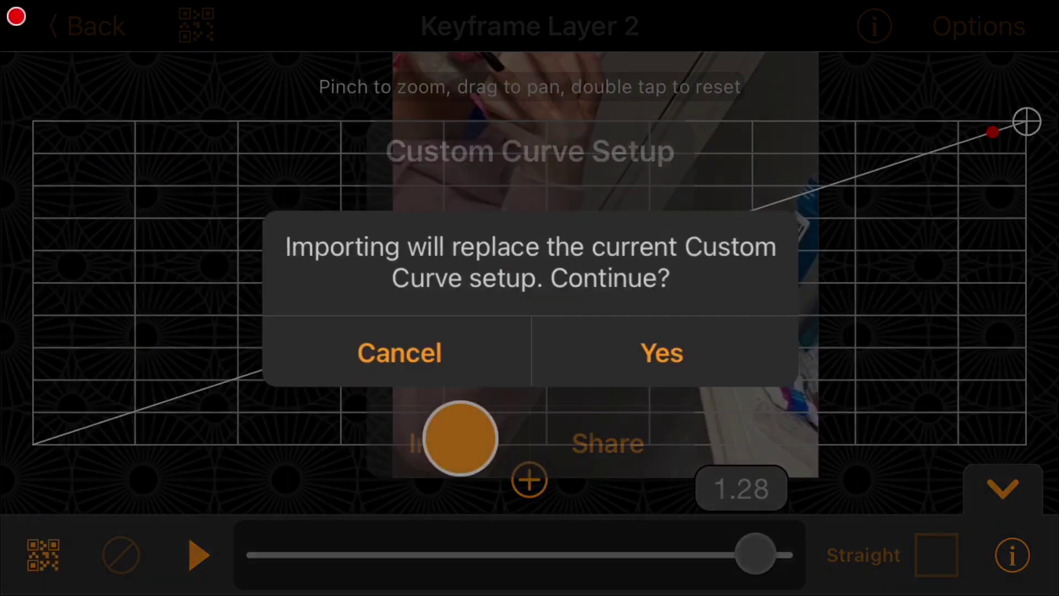
left_click(662, 353)
left_click(1003, 488)
left_click(905, 433)
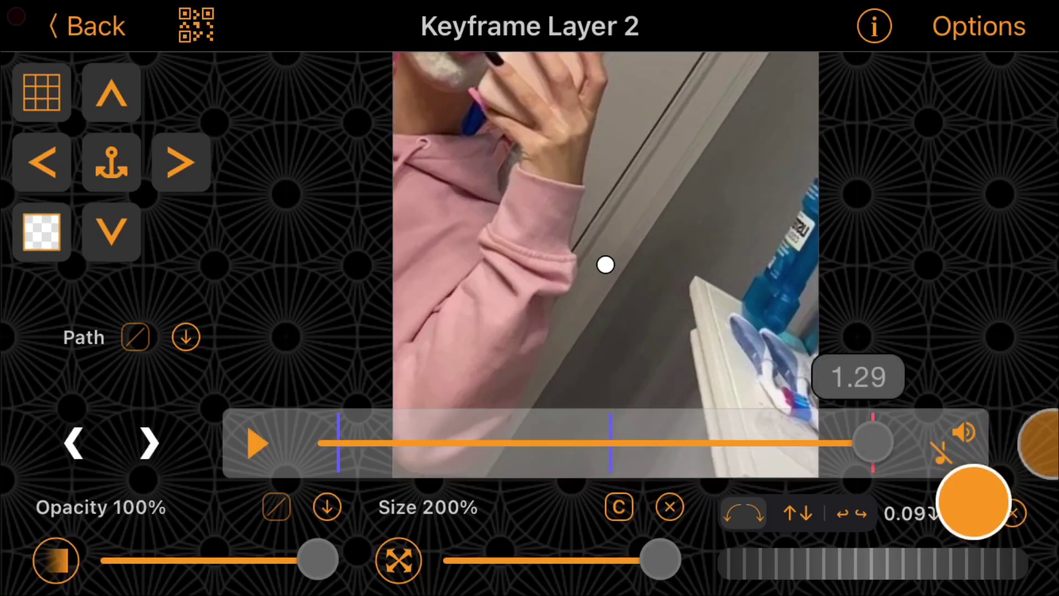
Give the rotation an imported custom easing curve, then go back and play the layered preview.
left_click(974, 501)
left_click(960, 450)
left_click(43, 552)
left_click(466, 448)
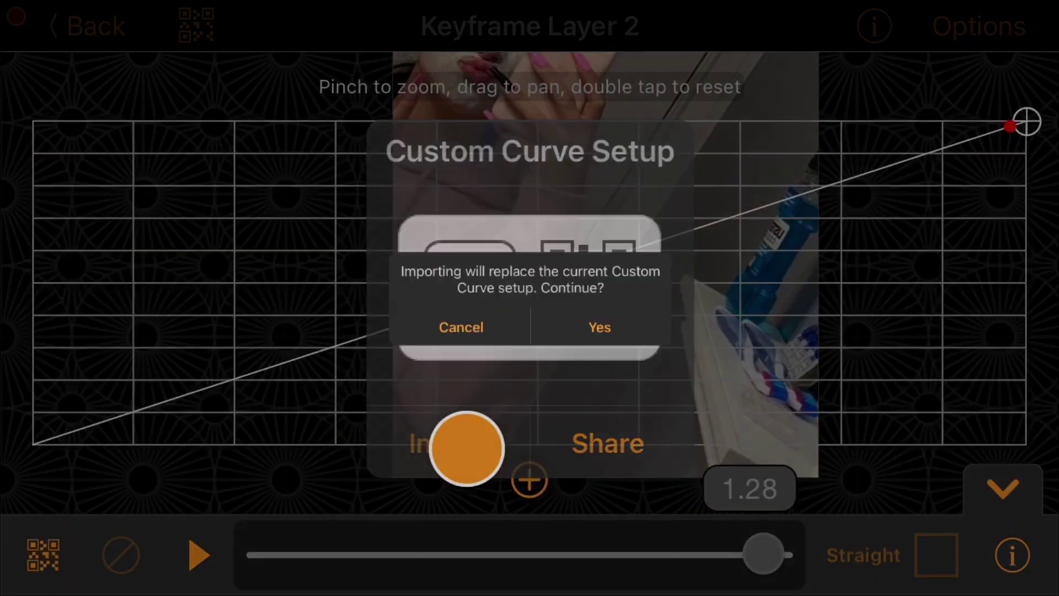
left_click(600, 328)
left_click(709, 368)
left_click(1003, 488)
left_click(125, 17)
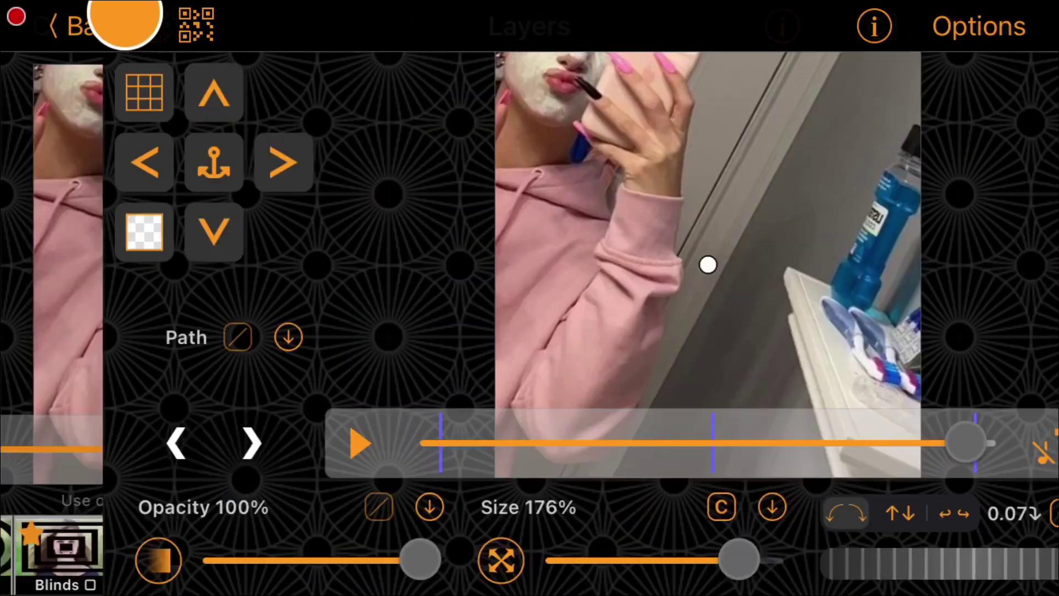
left_click(186, 448)
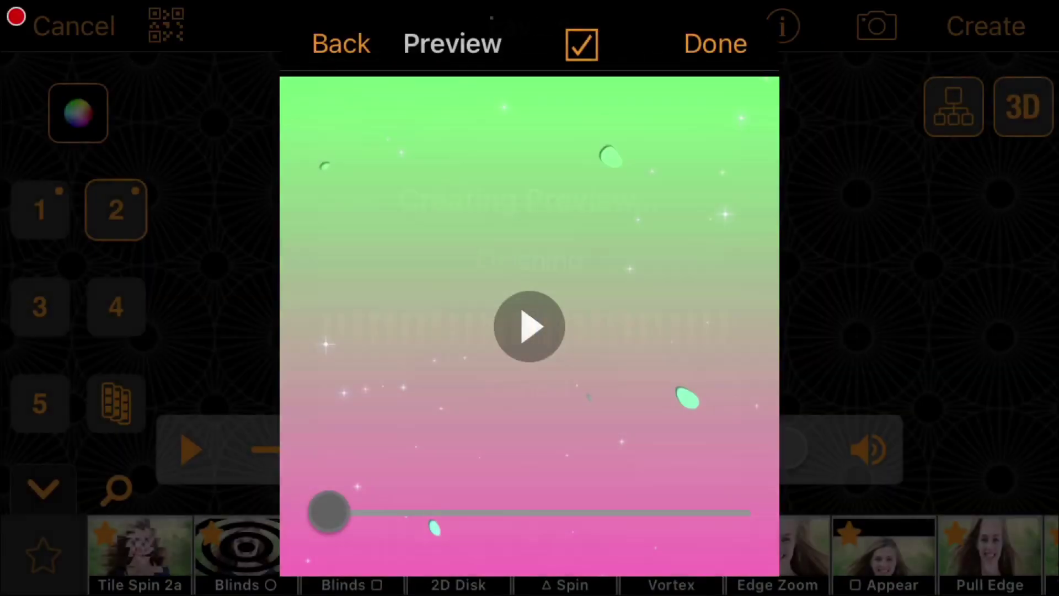
Play the rendered preview, accept it into the project, and play the 2-second clip.
left_click(585, 329)
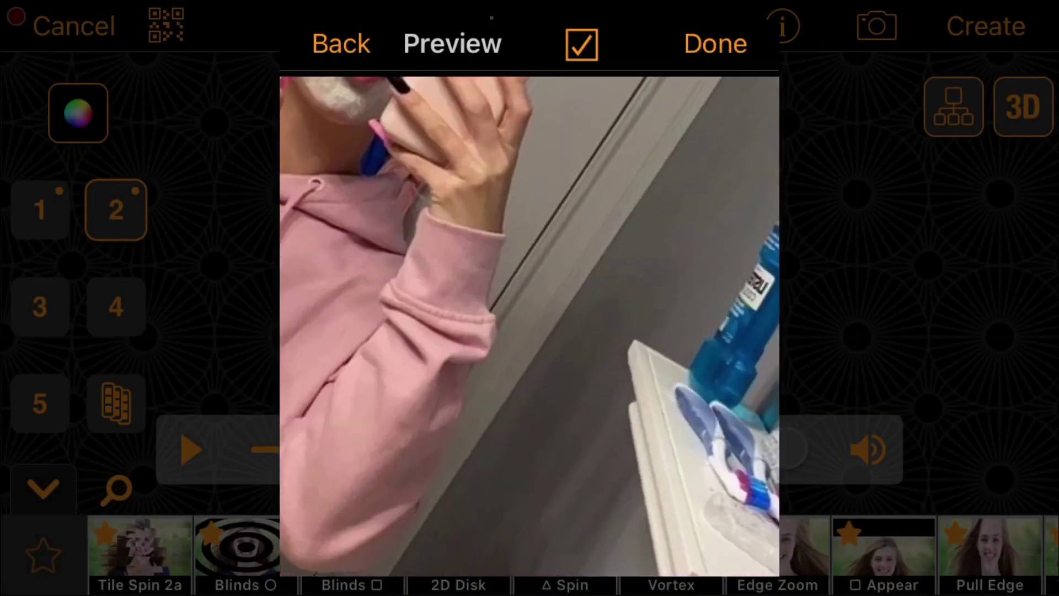
left_click(715, 44)
left_click(532, 255)
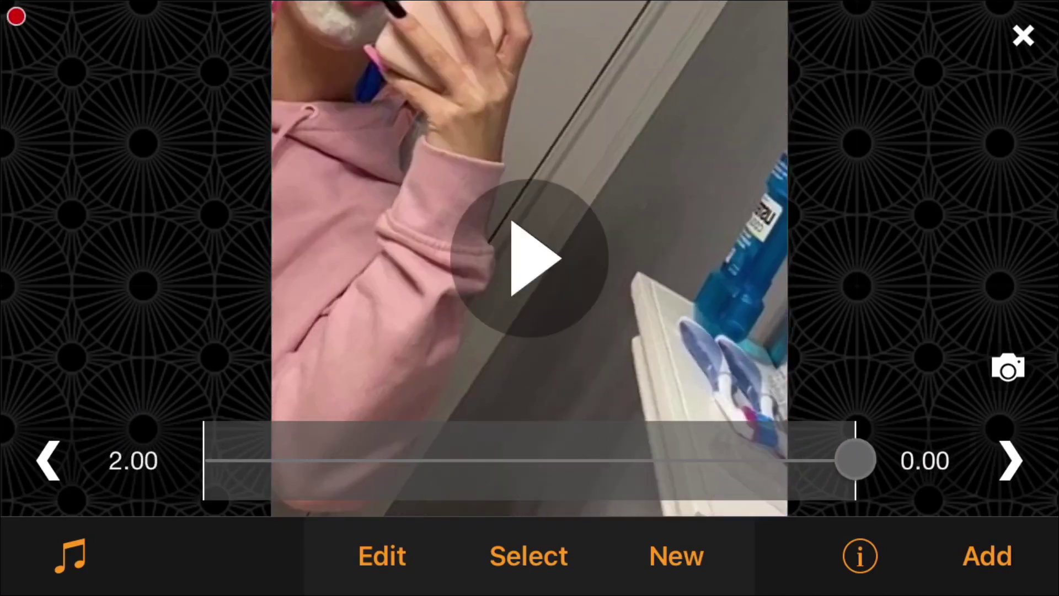
Replay the project, then start a new Multi-Layer edit with the green THANK U! comment on layer 1.
left_click(532, 255)
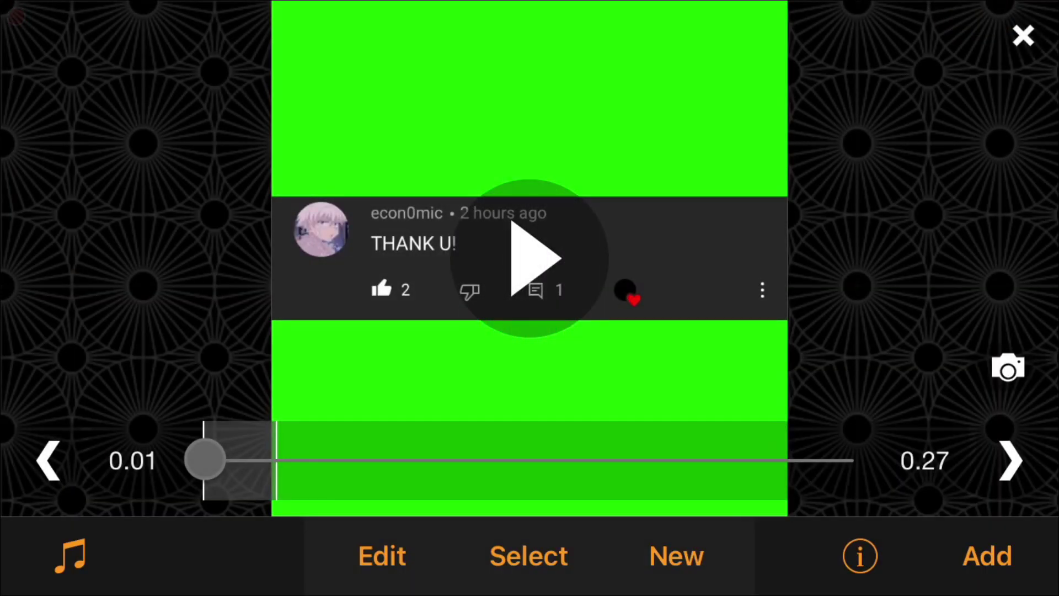
left_click(682, 558)
left_click(815, 386)
left_click(33, 209)
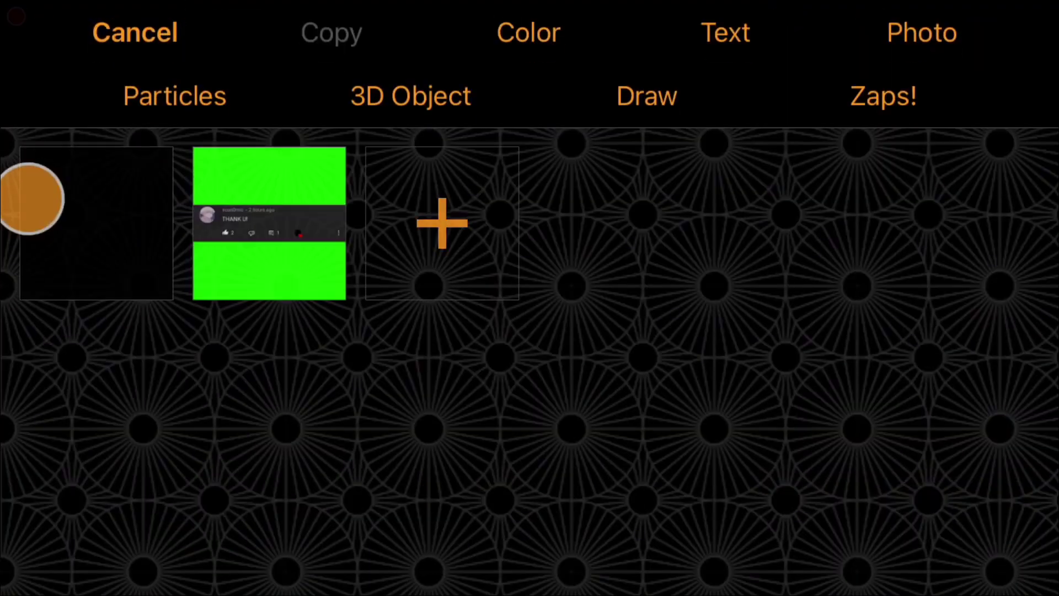
left_click(306, 229)
Key out the green with a Color mask, render the clip and return to the timeline.
left_click(52, 206)
left_click(338, 180)
left_click(297, 98)
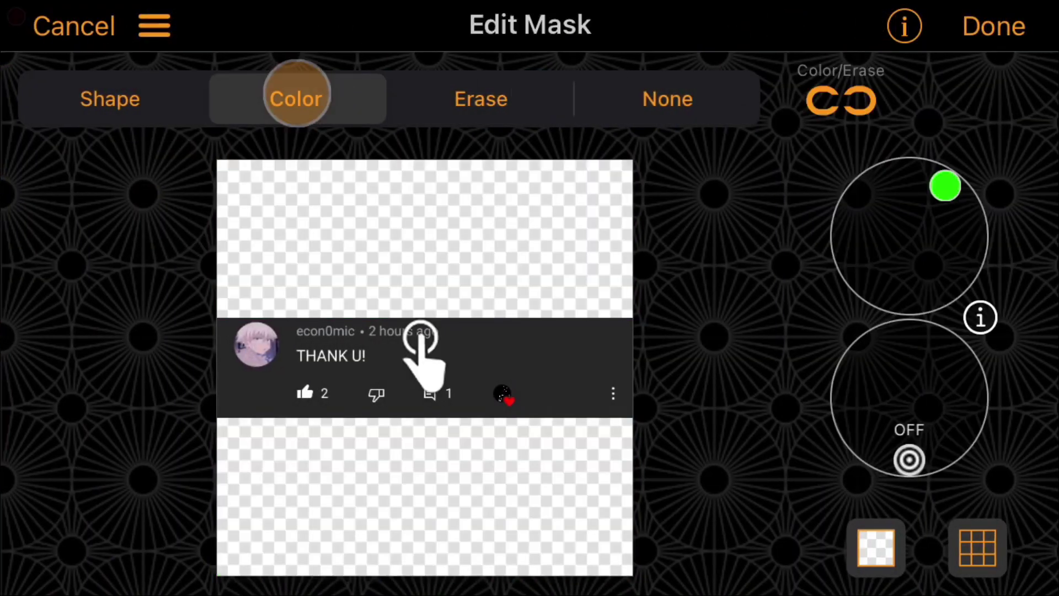
left_click(993, 26)
left_click(984, 25)
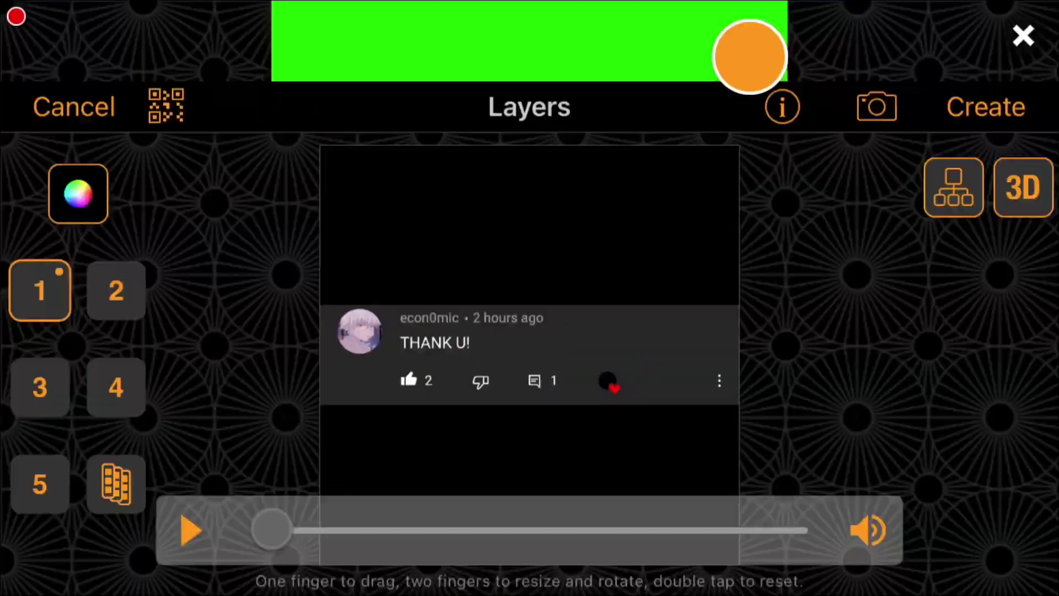
left_click(751, 57)
left_click(1010, 458)
Start a new Multi-Layer scene with the previous scene's last frame as layer 1.
left_click(702, 560)
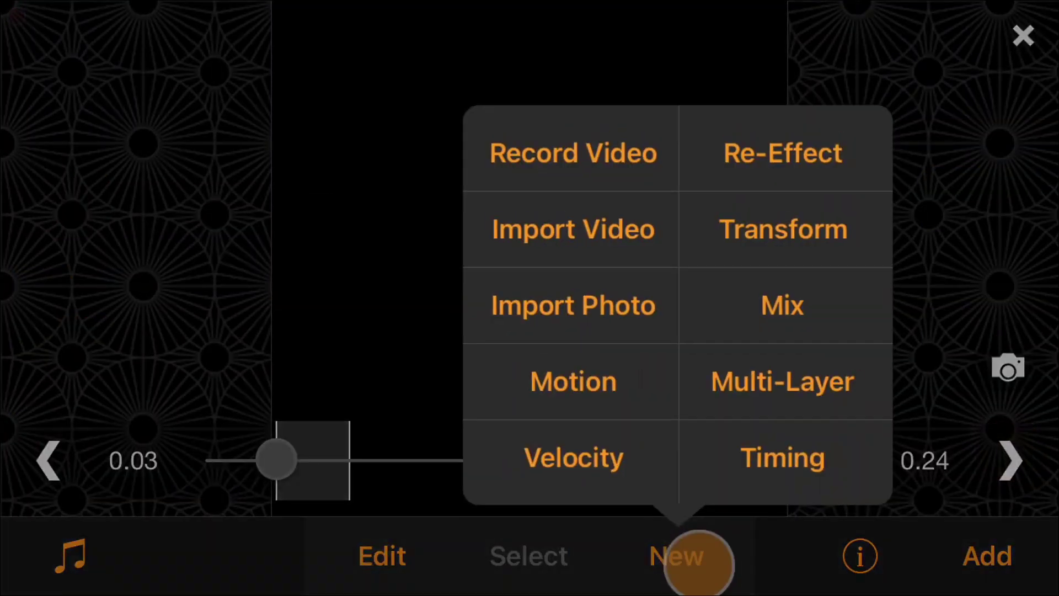
left_click(782, 381)
left_click(39, 248)
left_click(922, 33)
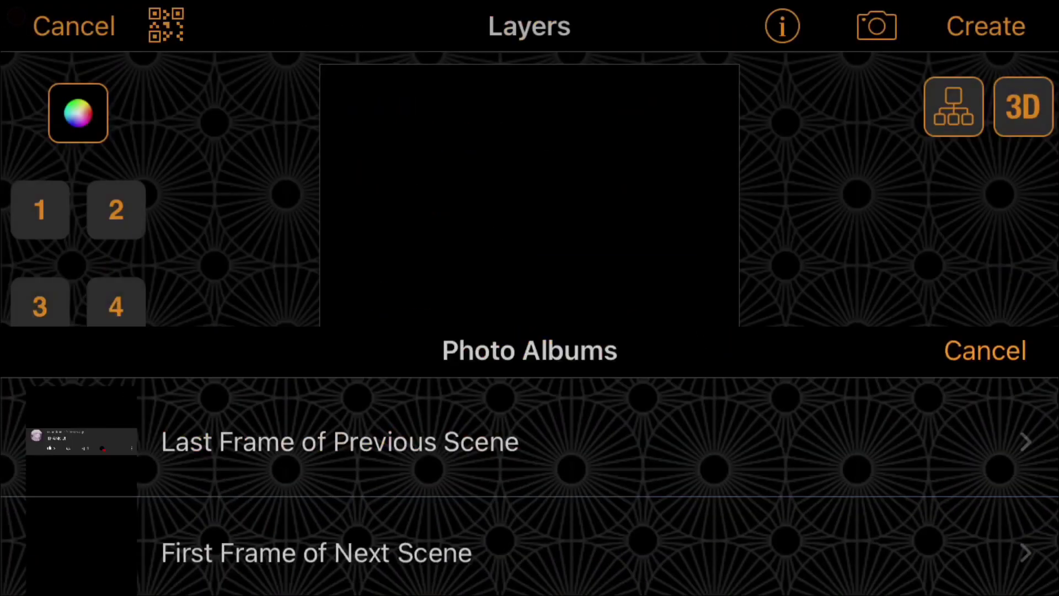
left_click(340, 116)
left_click(995, 24)
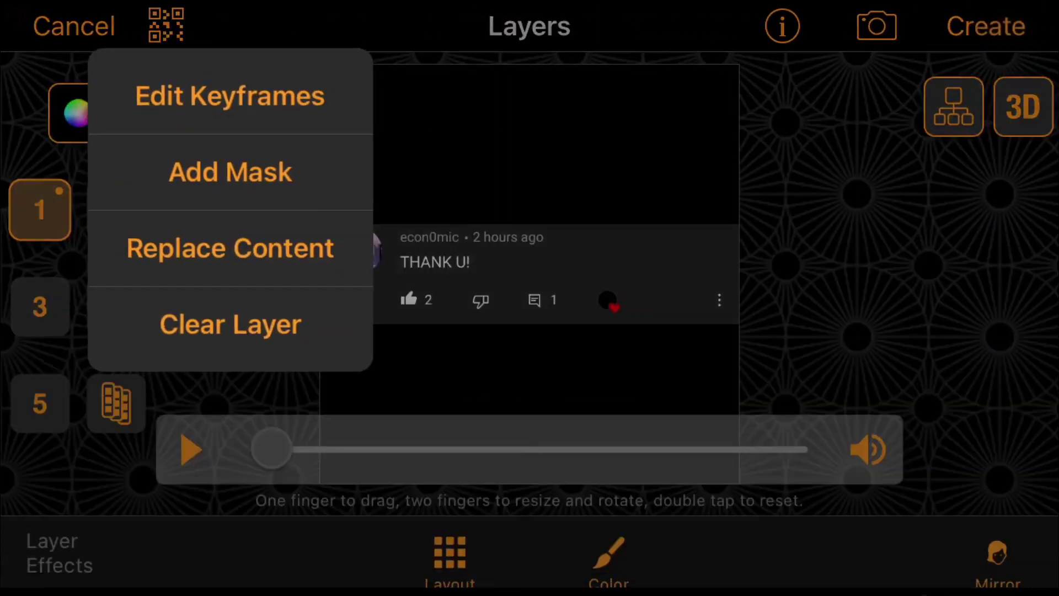
left_click(579, 230)
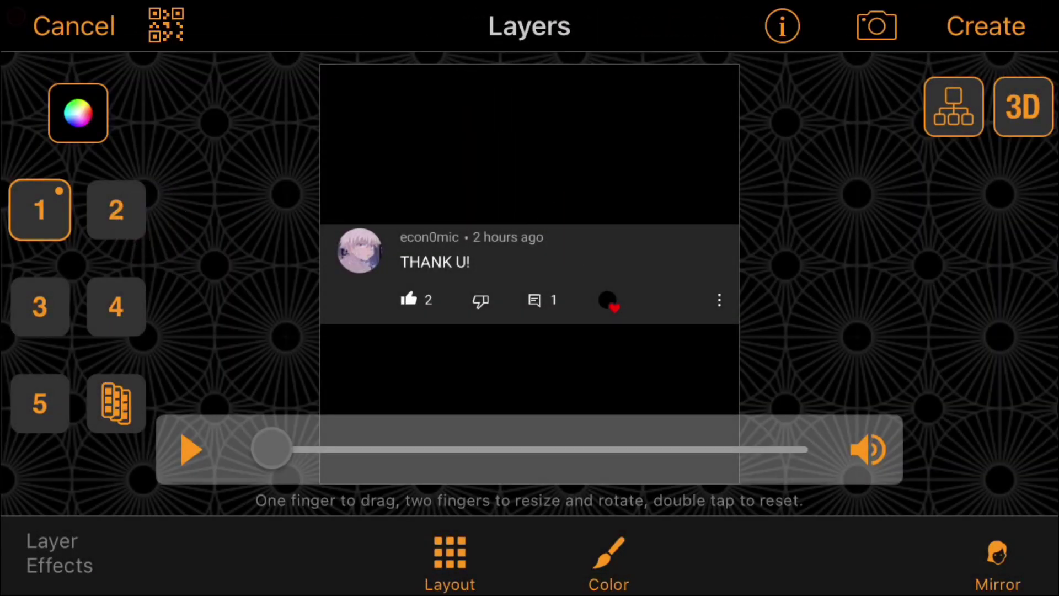
Add the Cute comment as layer 2, nudge it to the top, and render the scene.
left_click(121, 195)
left_click(944, 22)
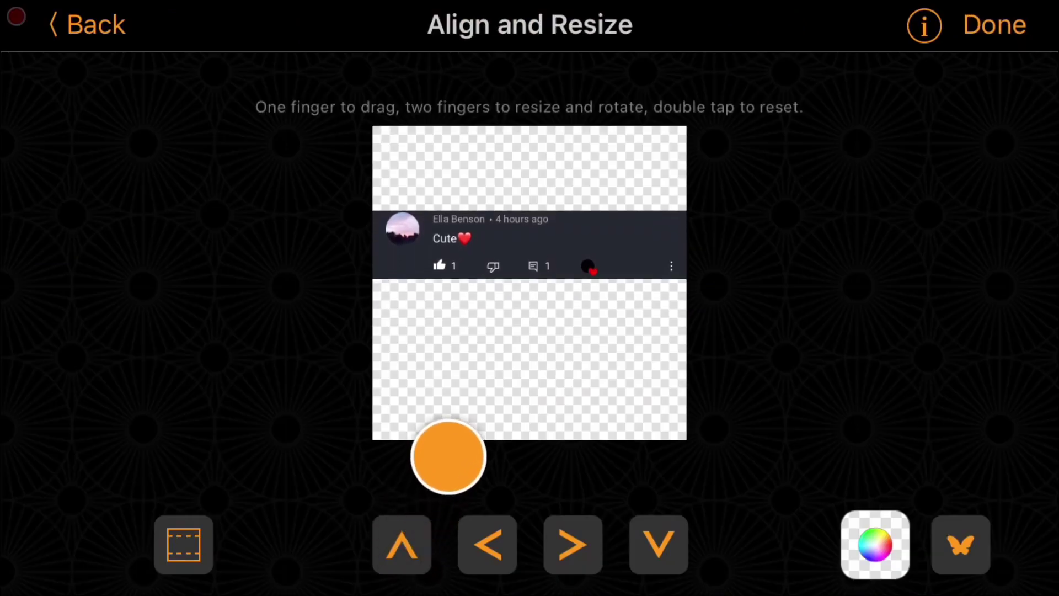
left_click(401, 534)
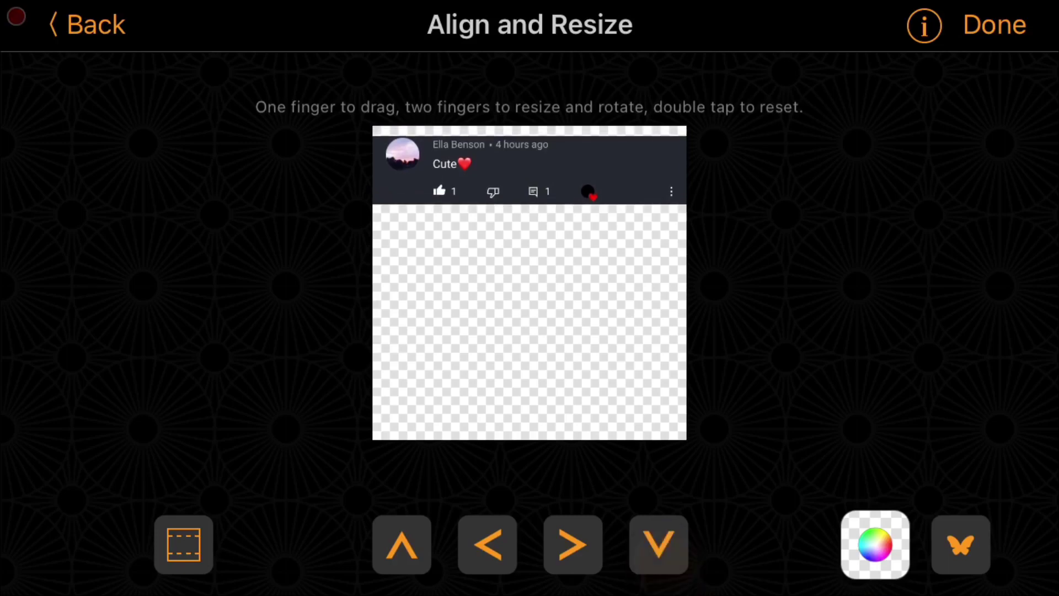
left_click(995, 25)
left_click(752, 300)
left_click(192, 460)
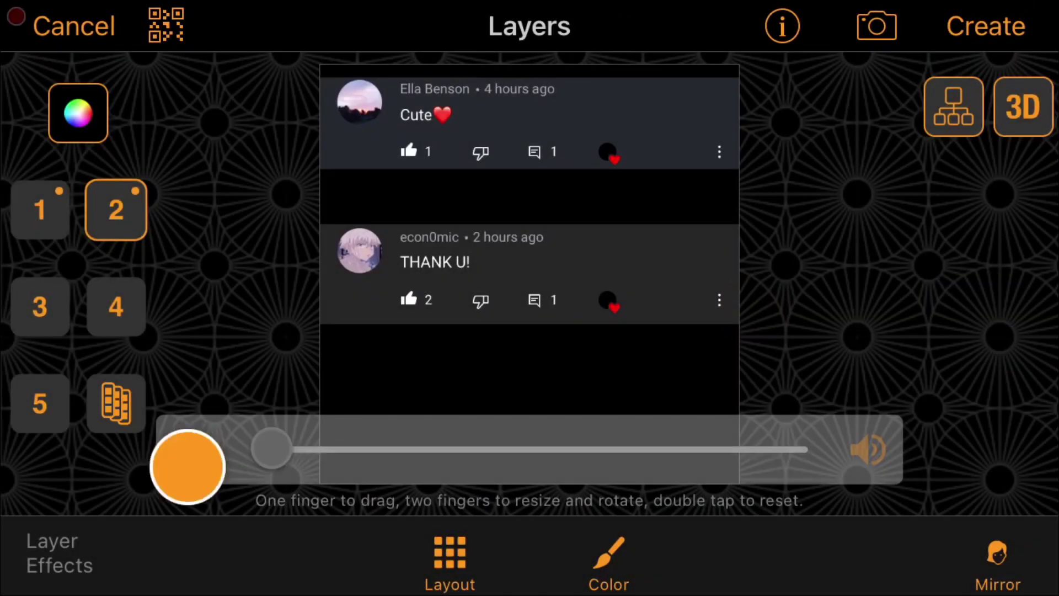
left_click(985, 27)
left_click(603, 314)
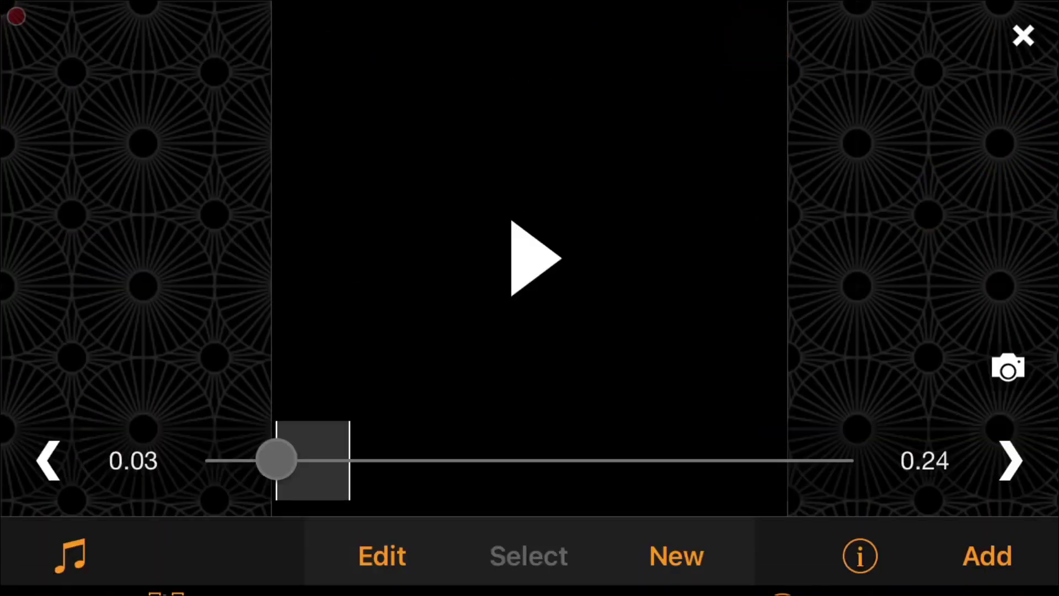
left_click(1012, 460)
Import the green-screen 'i love thissss' comment photo, positioned toward the bottom of the frame.
left_click(1011, 460)
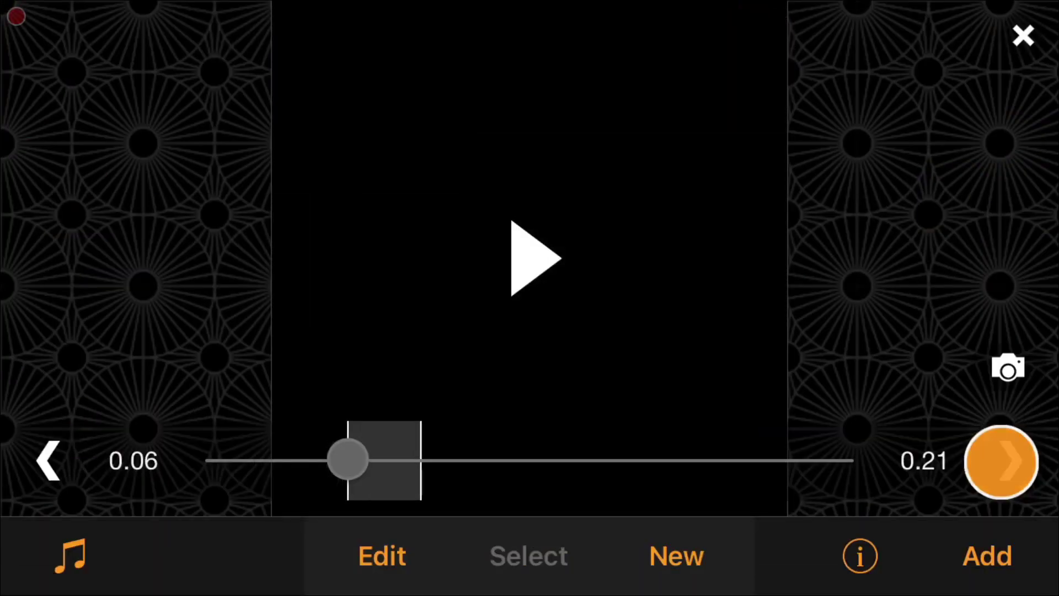
left_click(676, 556)
left_click(632, 303)
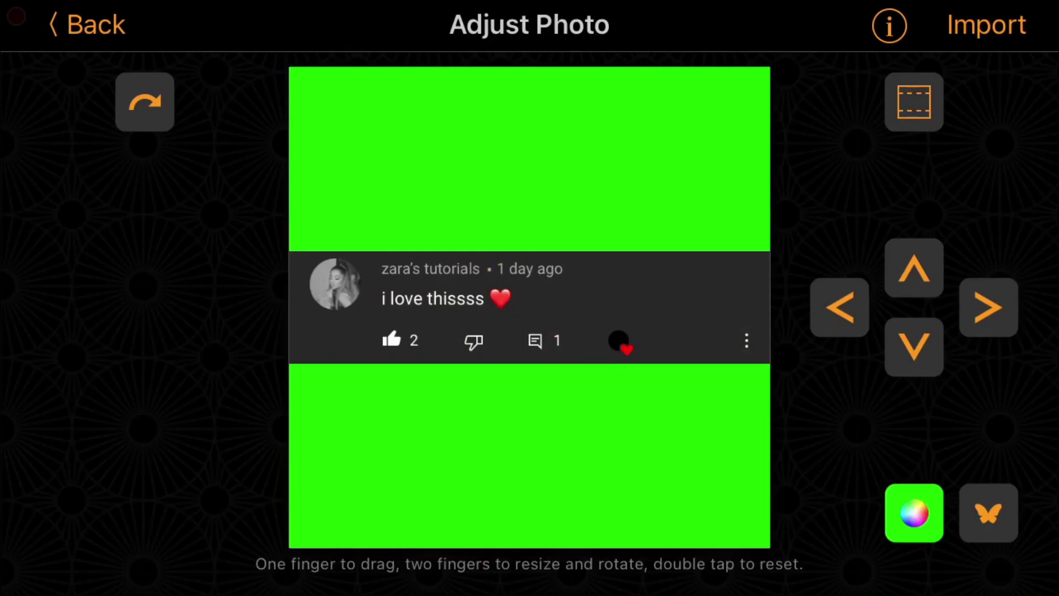
mouse_move(934, 334)
left_mouse_down()
mouse_move(918, 406)
mouse_move(929, 351)
left_mouse_up()
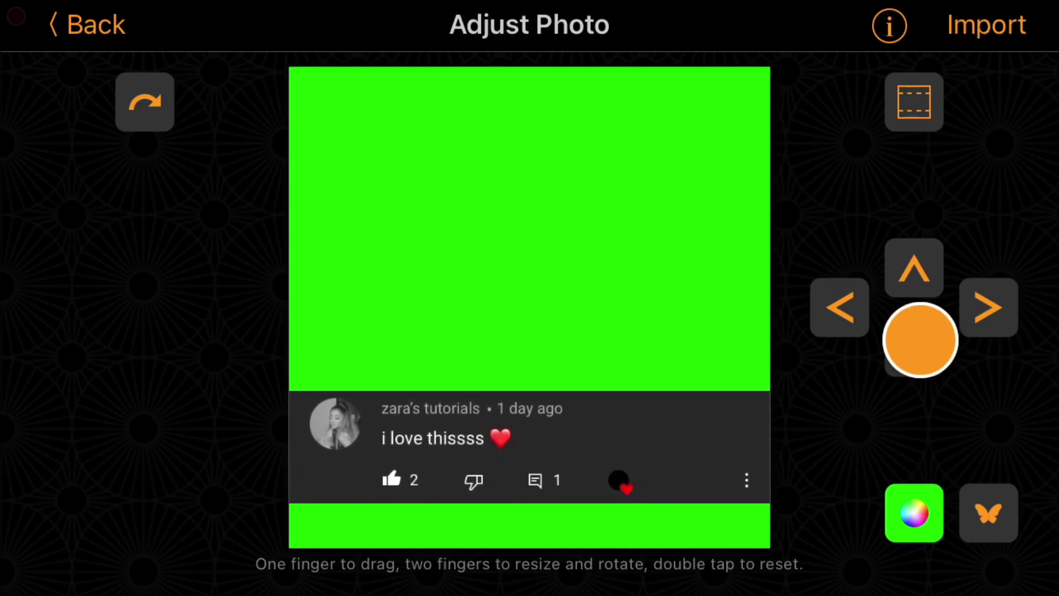
left_click(918, 530)
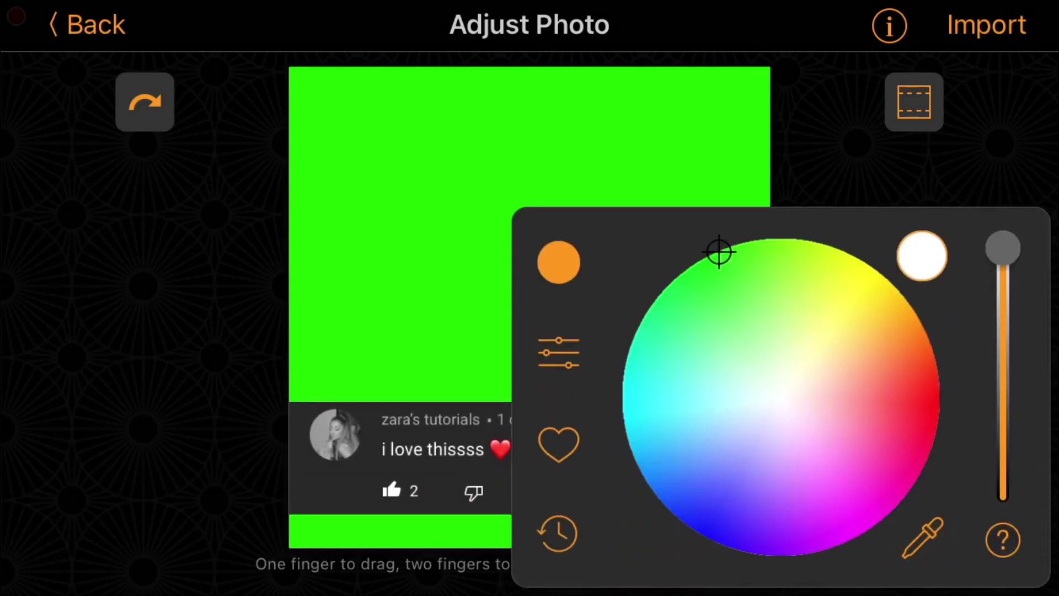
left_click(990, 24)
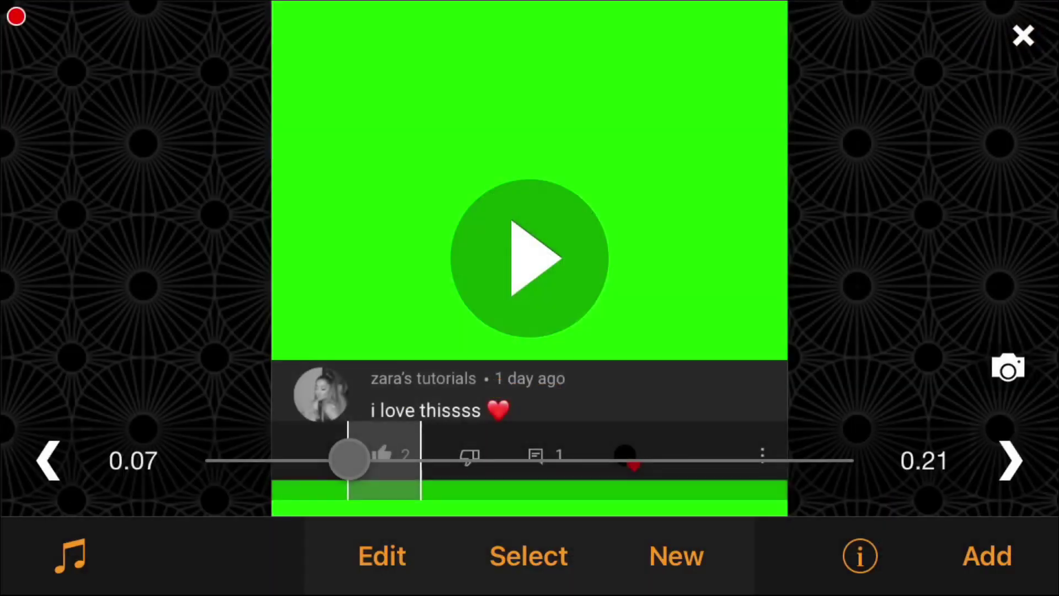
Start a new Multi-Layer scene using the previous scene's last frame as layer 1.
left_click(681, 556)
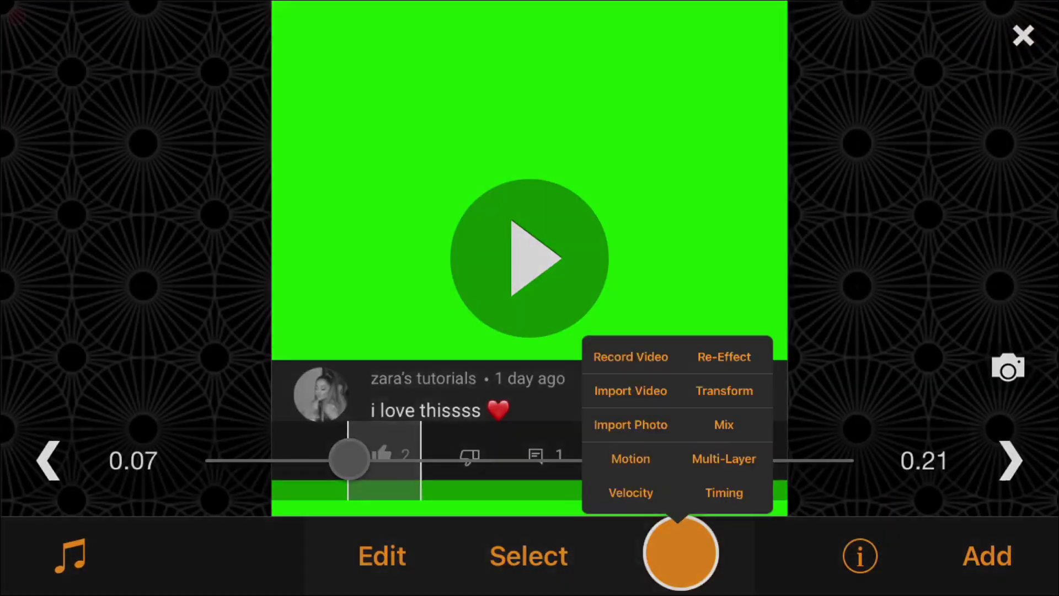
left_click(723, 456)
left_click(40, 211)
left_click(938, 32)
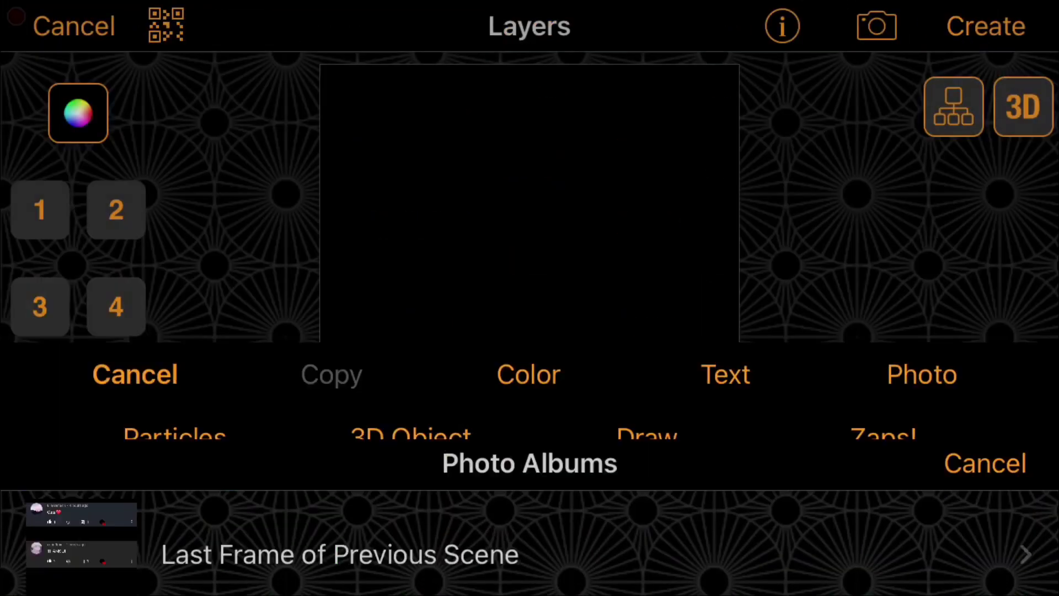
left_click(331, 114)
left_click(1001, 25)
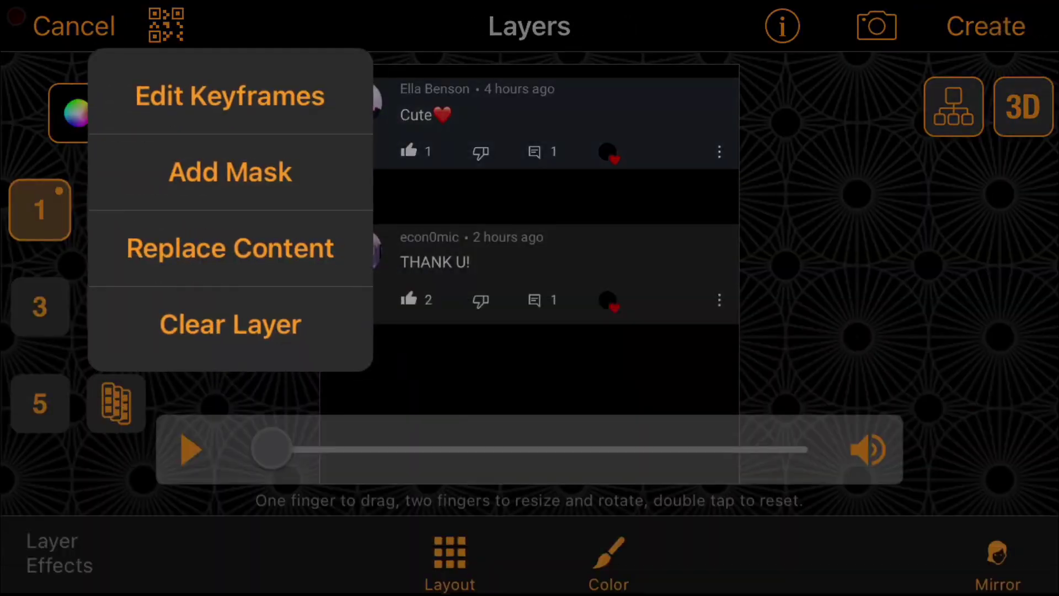
Put the green comment clip on layer 2, key out the green by colour, and render.
left_click(116, 208)
left_click(405, 163)
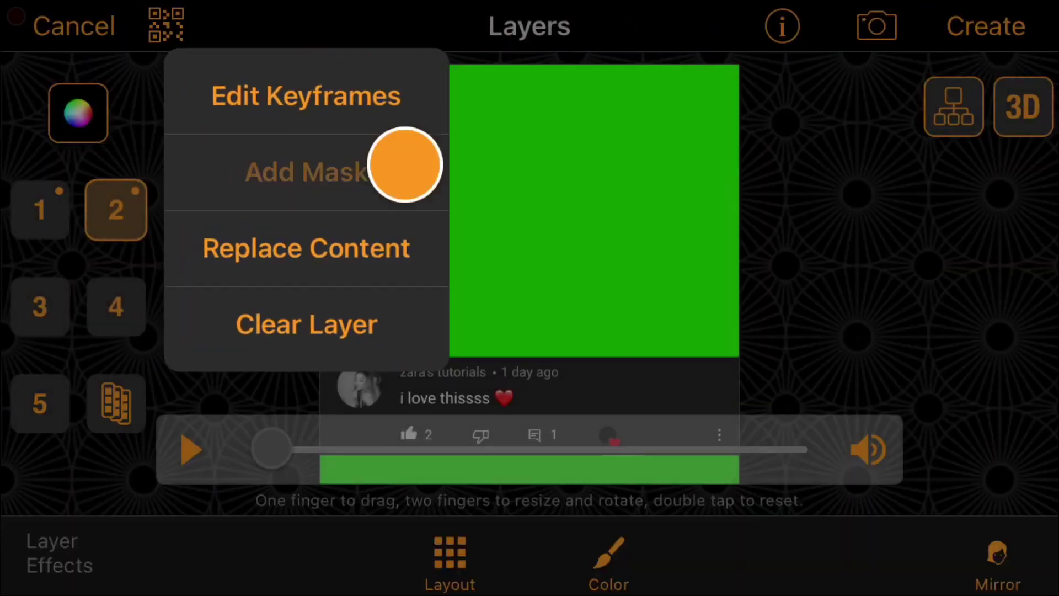
left_click(300, 96)
left_click(988, 25)
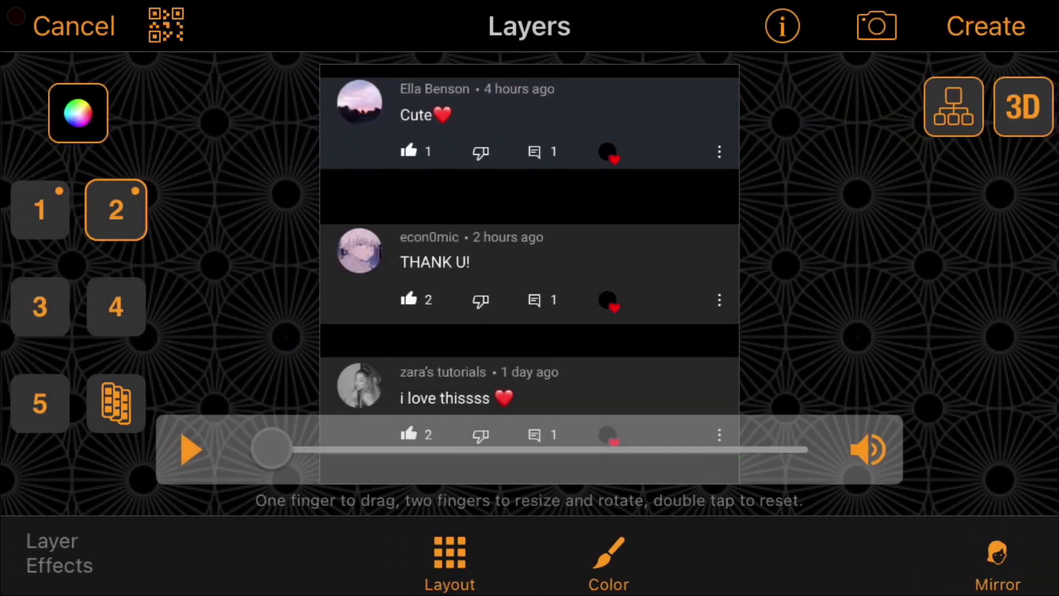
left_click(976, 27)
left_click(759, 43)
Advance to the next clip and import the 'Very good, serious, sensational' comment photo.
left_click(1011, 460)
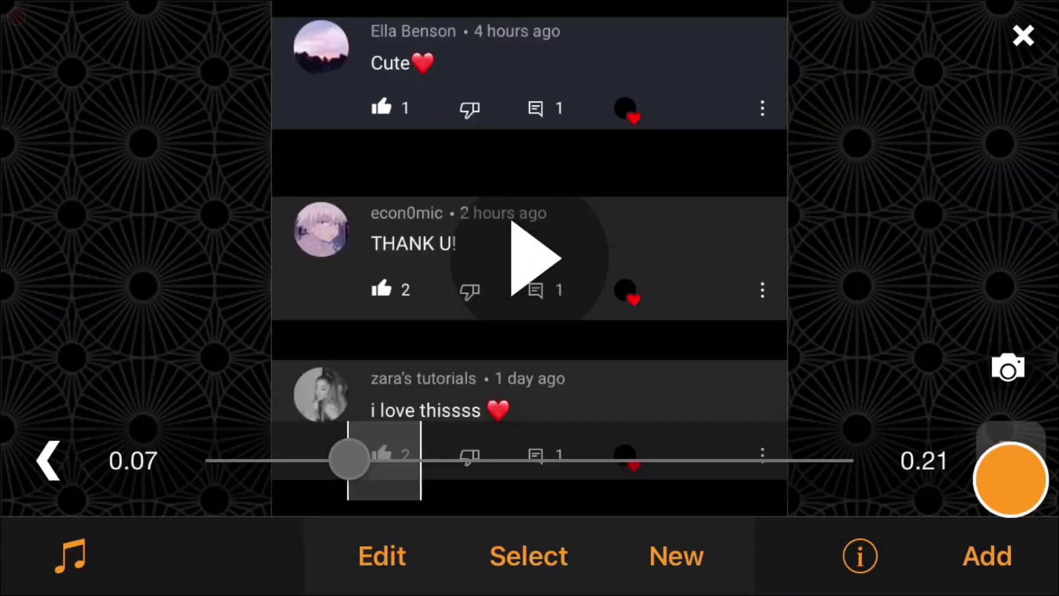
left_click(677, 556)
left_click(637, 339)
left_click(989, 22)
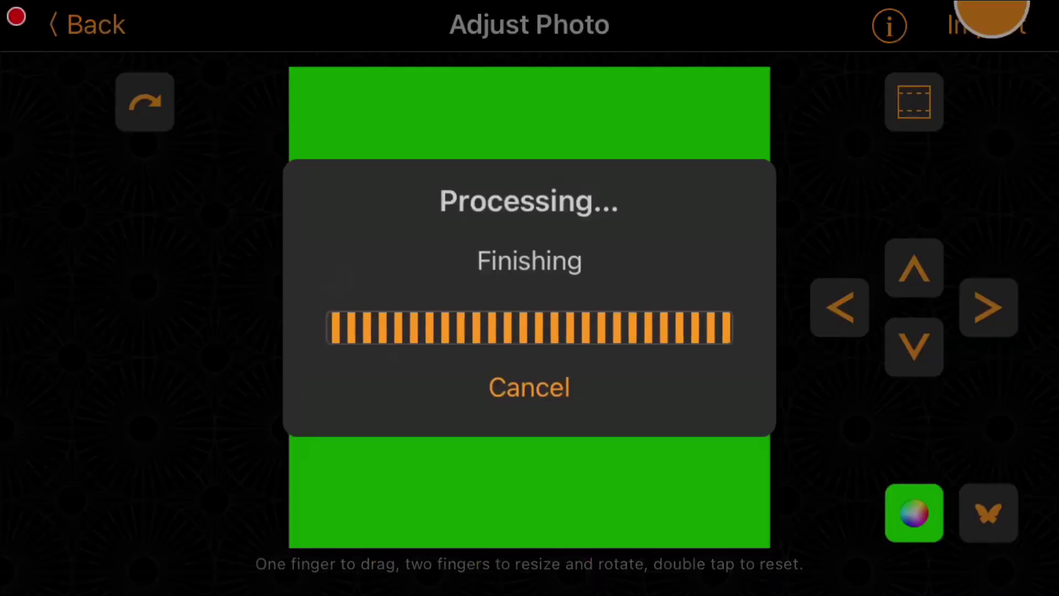
Start another Multi-Layer scene with the previous scene's last frame on layer 1.
left_click(677, 555)
left_click(782, 382)
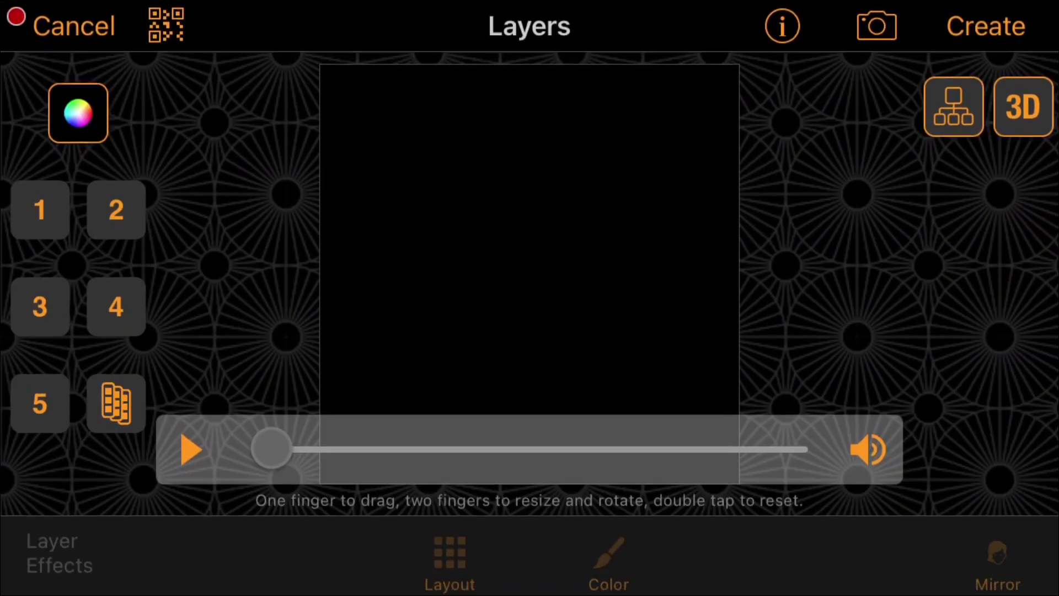
left_click(41, 208)
left_click(922, 33)
left_click(515, 126)
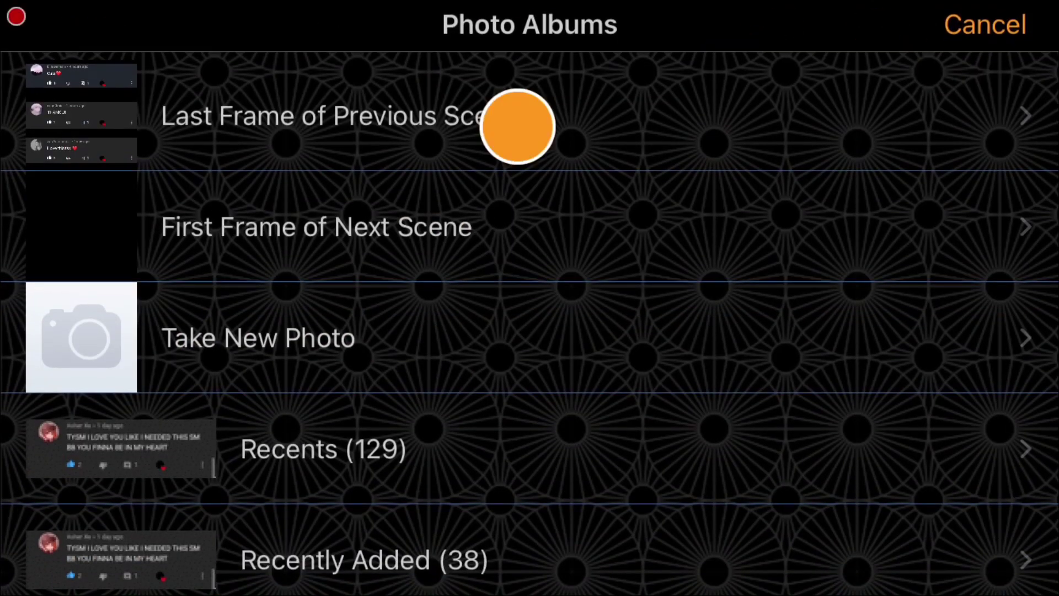
left_click(994, 22)
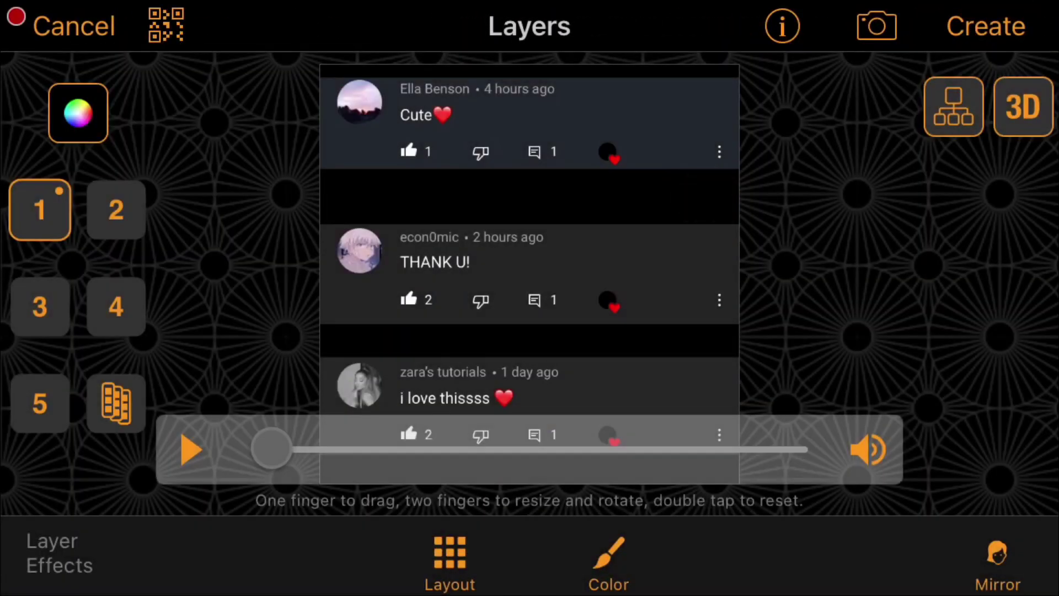
Add the green comment clip as layer 2, colour-key out the green, then render and accept it.
left_click(116, 210)
left_click(270, 224)
left_click(397, 160)
left_click(298, 100)
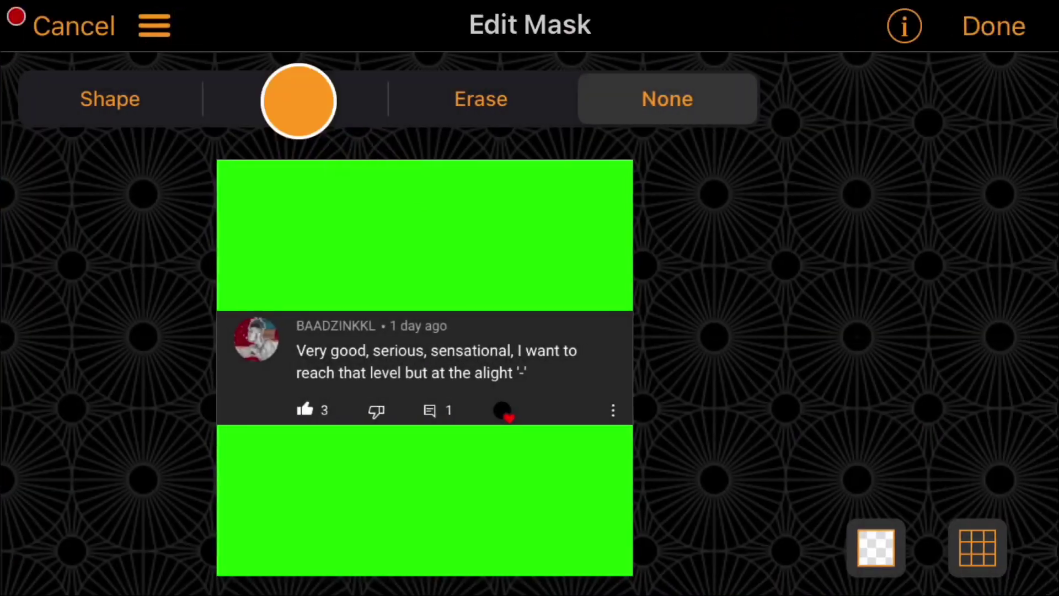
left_click(990, 24)
left_click(974, 24)
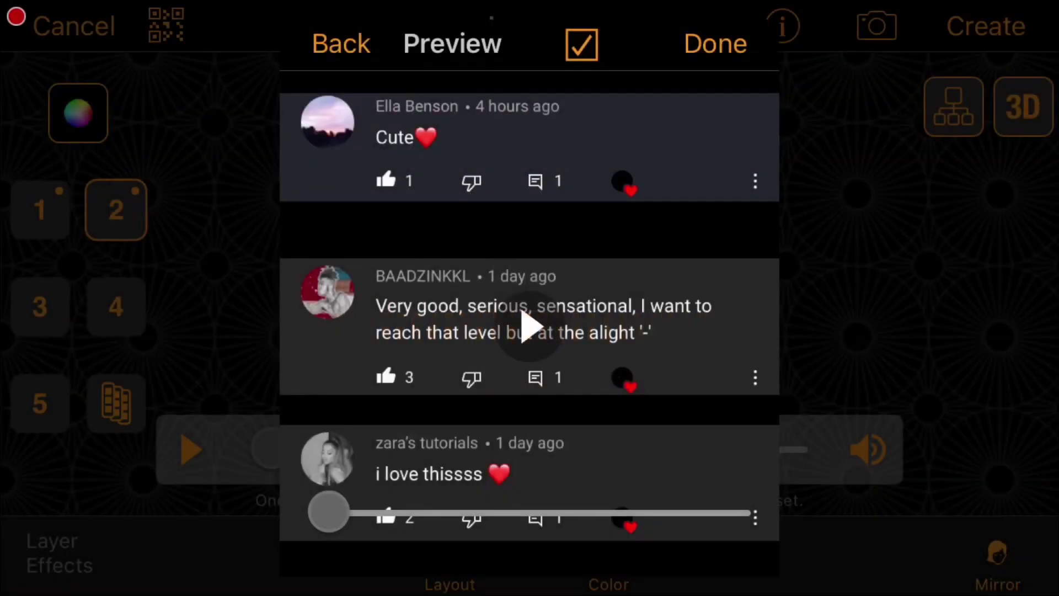
left_click(717, 45)
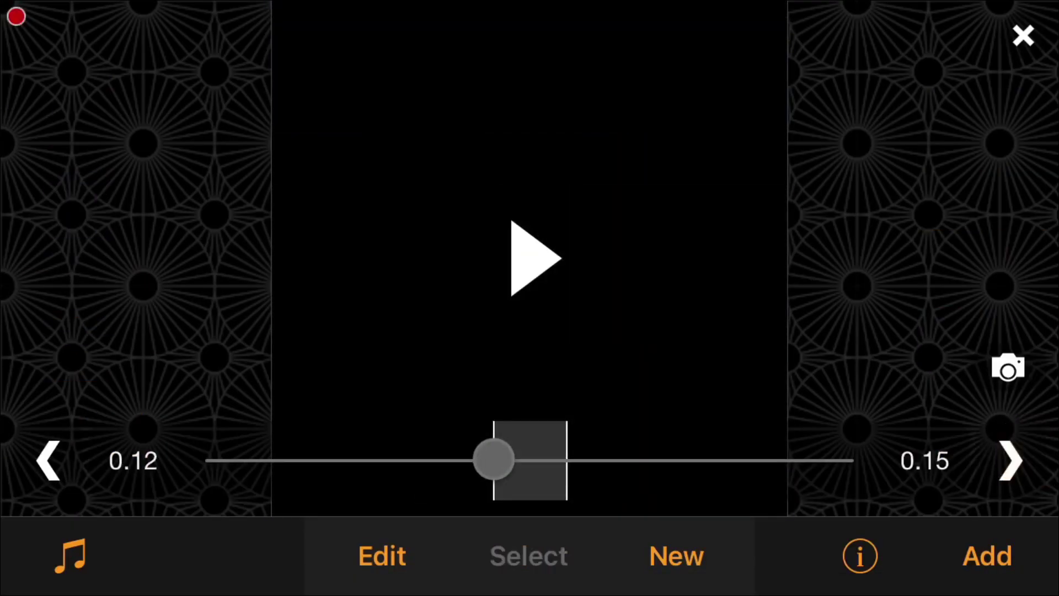
Import the green-screen 'Hi! I love ur tutorials hmmm' comment photo as a new clip.
left_click(677, 556)
left_click(572, 305)
left_click(287, 574)
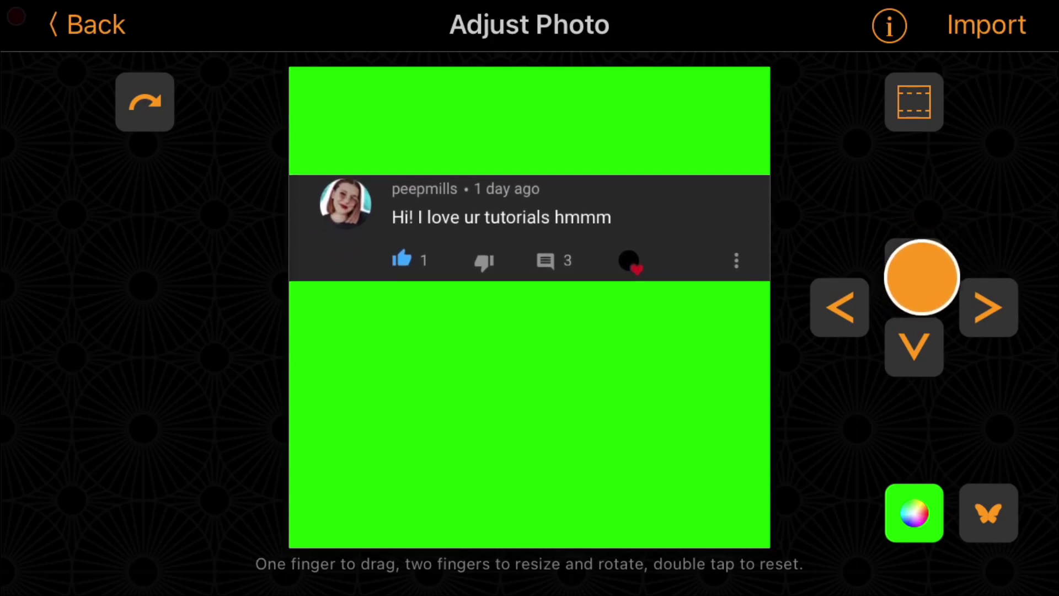
left_click(993, 22)
Start a multi-layer scene using the previous scene's last frame as layer 1.
left_click(674, 556)
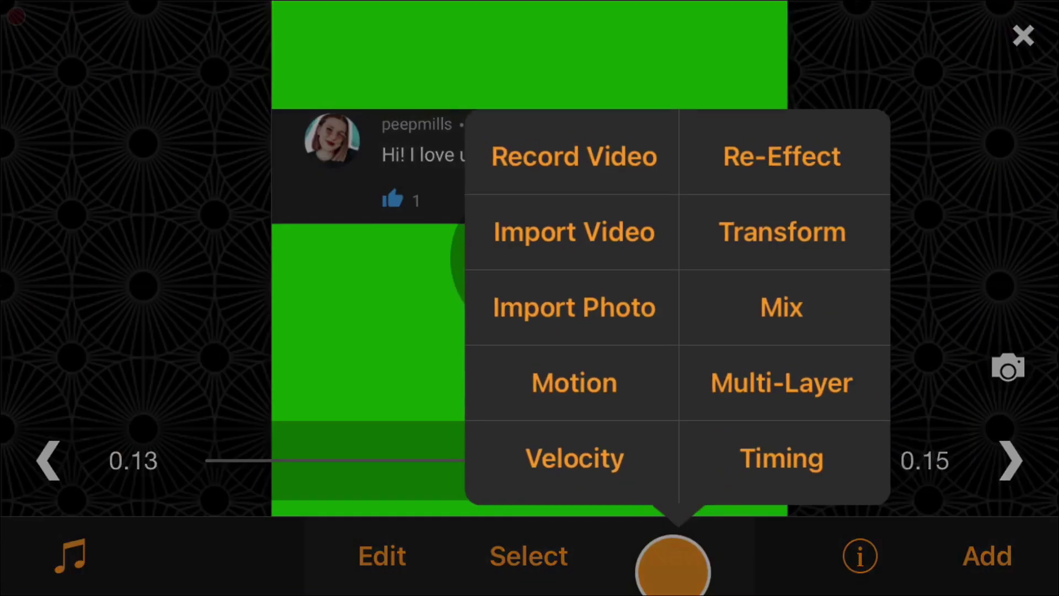
left_click(777, 381)
left_click(35, 217)
left_click(938, 25)
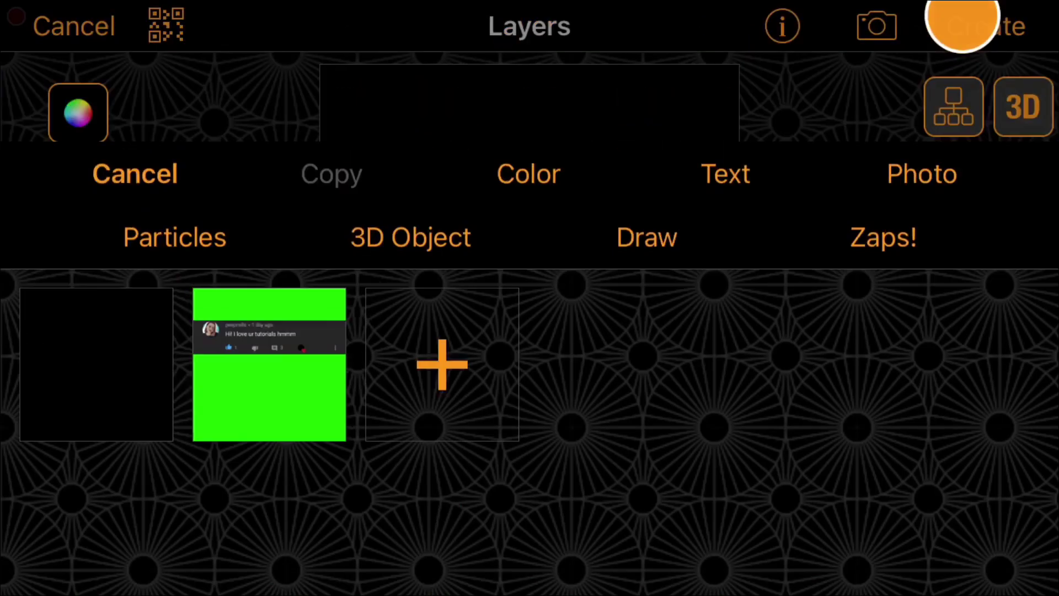
left_click(366, 113)
left_click(984, 24)
left_click(40, 209)
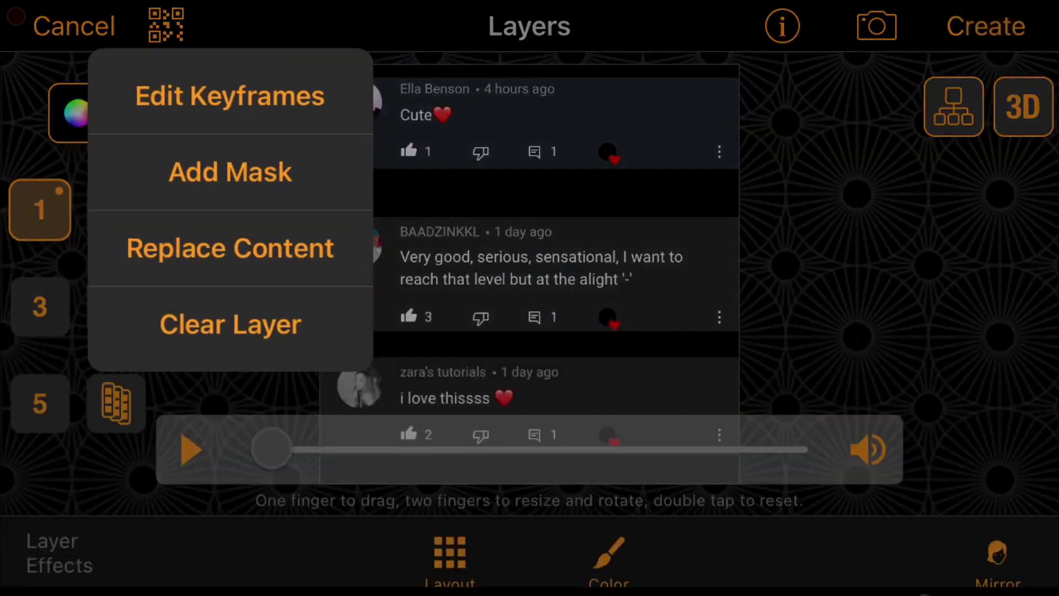
left_click(664, 193)
Put the green comment clip on layer 2, key out the green with a Color mask, and create the scene.
left_click(116, 210)
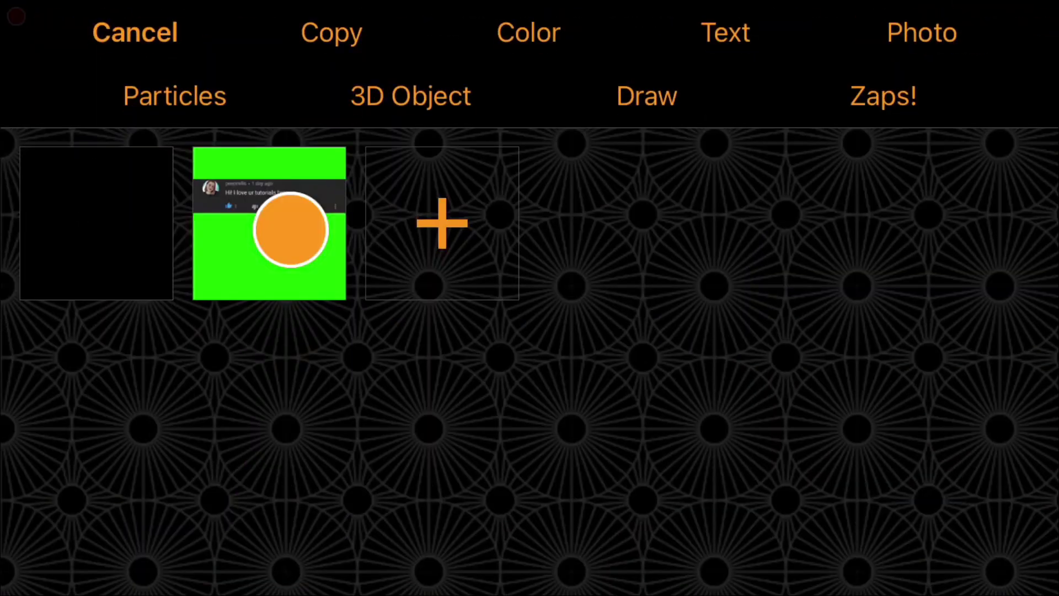
left_click(291, 229)
left_click(118, 208)
left_click(308, 170)
left_click(302, 99)
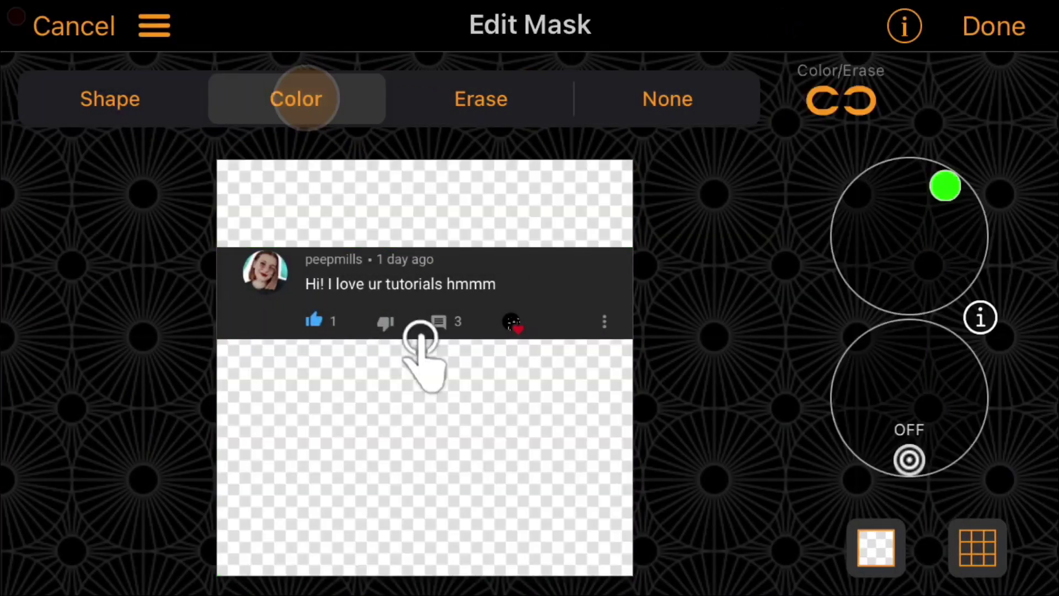
left_click(994, 26)
left_click(974, 25)
left_click(742, 49)
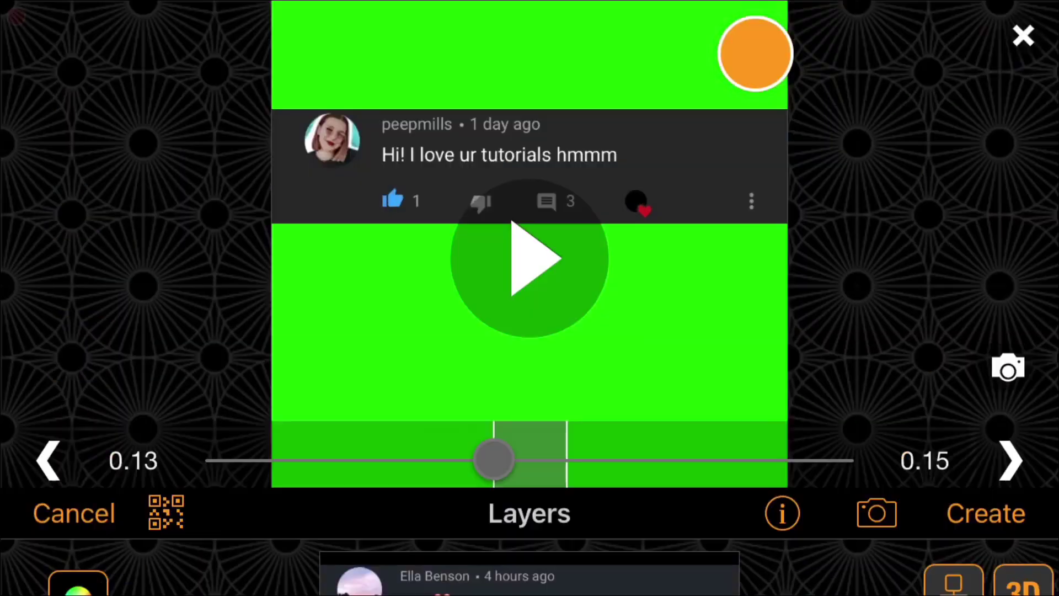